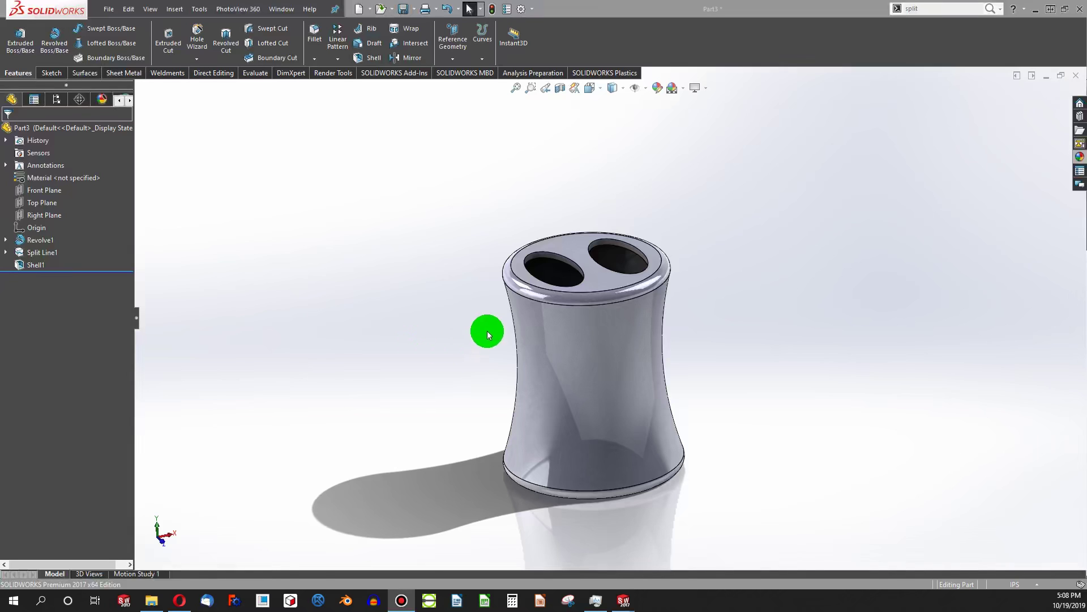
Roll the feature history back to just after the revolve, suppressing the existing split line and shell.
{"action": "scroll", "coordinate": [566, 279], "scroll_direction": "down", "scroll_amount": 3}
{"action": "middle_click_drag", "start_coordinate": [579, 274], "coordinate": [100, 270]}
{"action": "left_click_drag", "start_coordinate": [99, 270], "coordinate": [91, 247]}
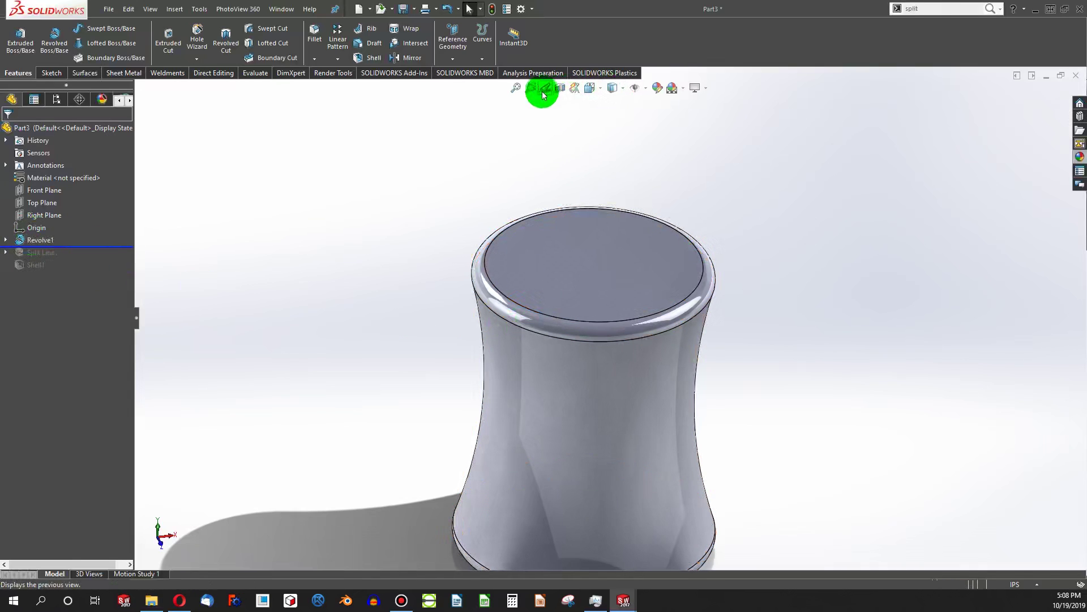
{"action": "left_click", "coordinate": [561, 91]}
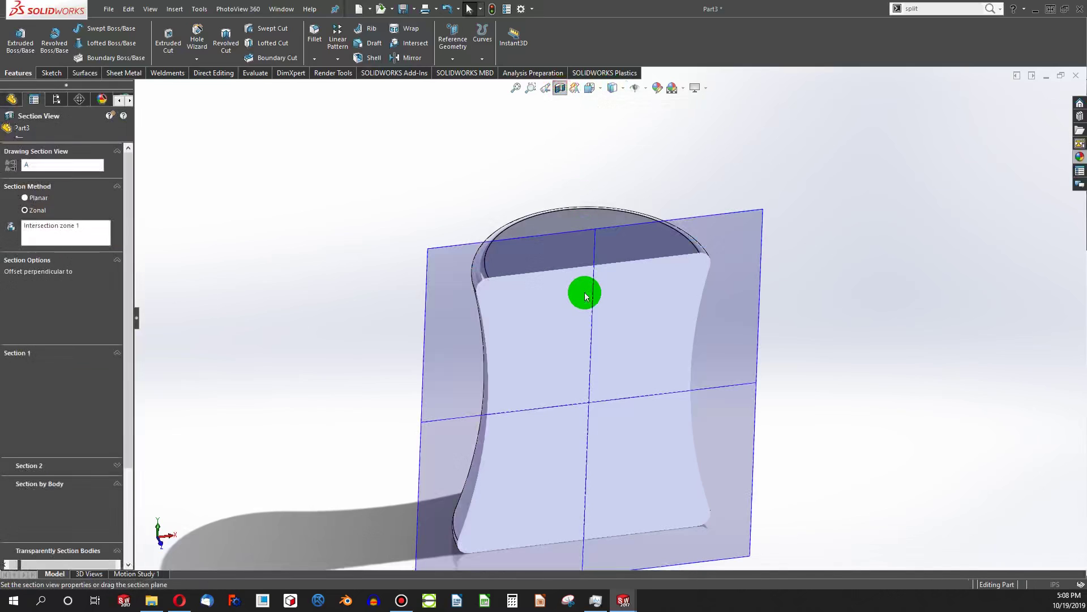
{"action": "left_click", "coordinate": [28, 133]}
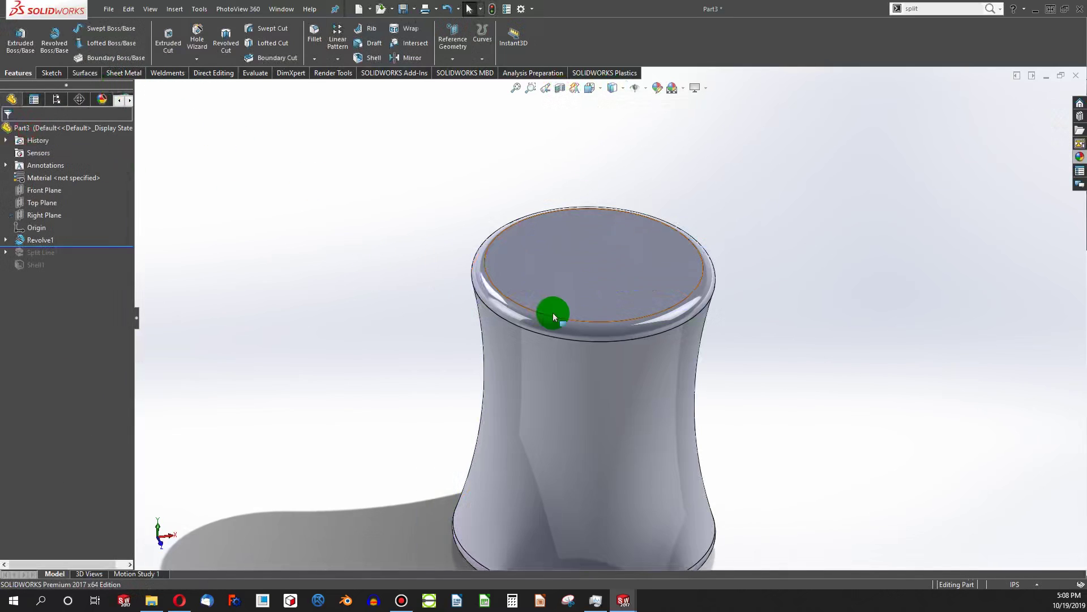
Shell the revolved body with a 0.075 in wall, removing its flat top face.
{"action": "left_click", "coordinate": [599, 269]}
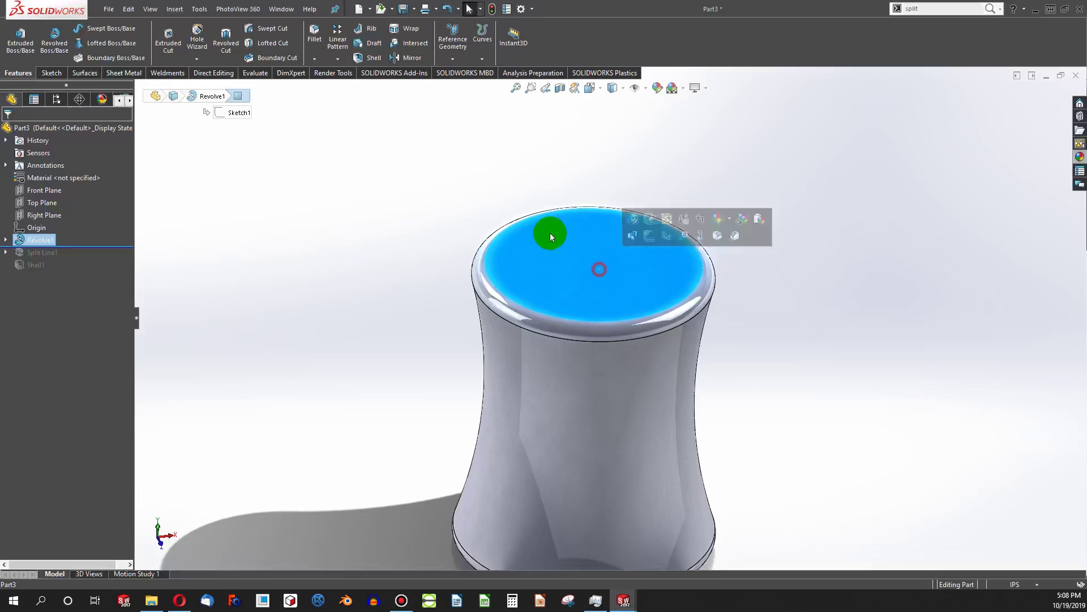
{"action": "left_click", "coordinate": [374, 58]}
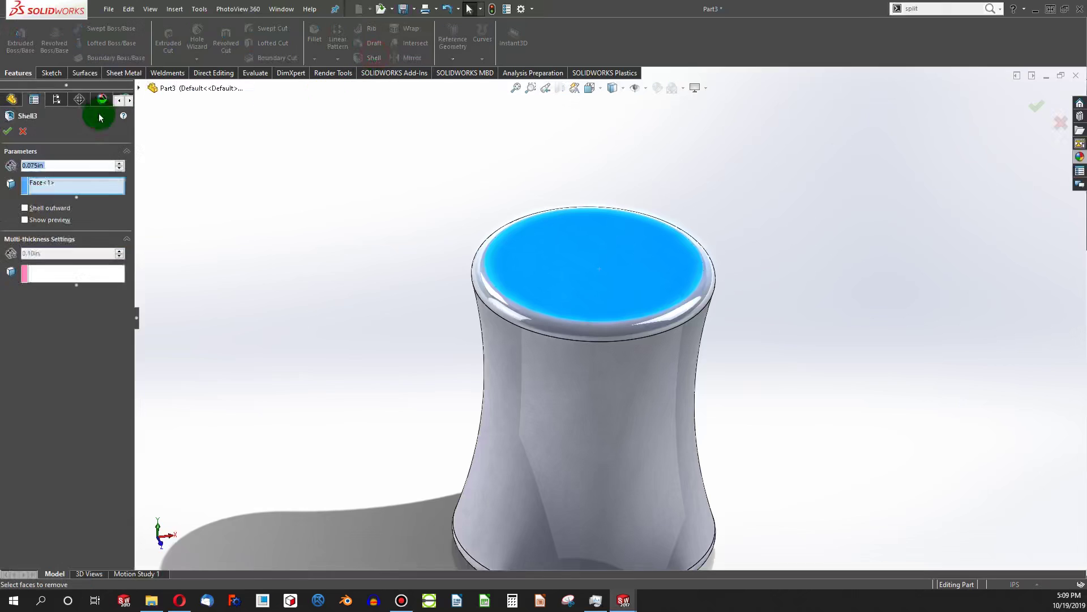
{"action": "left_click", "coordinate": [13, 135]}
{"action": "mouse_move", "coordinate": [602, 272]}
{"action": "middle_mouse_down"}
{"action": "mouse_move", "coordinate": [589, 384]}
{"action": "mouse_move", "coordinate": [601, 427]}
{"action": "mouse_move", "coordinate": [580, 396]}
{"action": "mouse_move", "coordinate": [595, 274]}
{"action": "mouse_move", "coordinate": [533, 385]}
{"action": "mouse_move", "coordinate": [577, 389]}
{"action": "mouse_move", "coordinate": [160, 283]}
{"action": "middle_mouse_up"}
Delete the shell that opened the entire top face of the revolved body.
{"action": "right_click", "coordinate": [39, 255]}
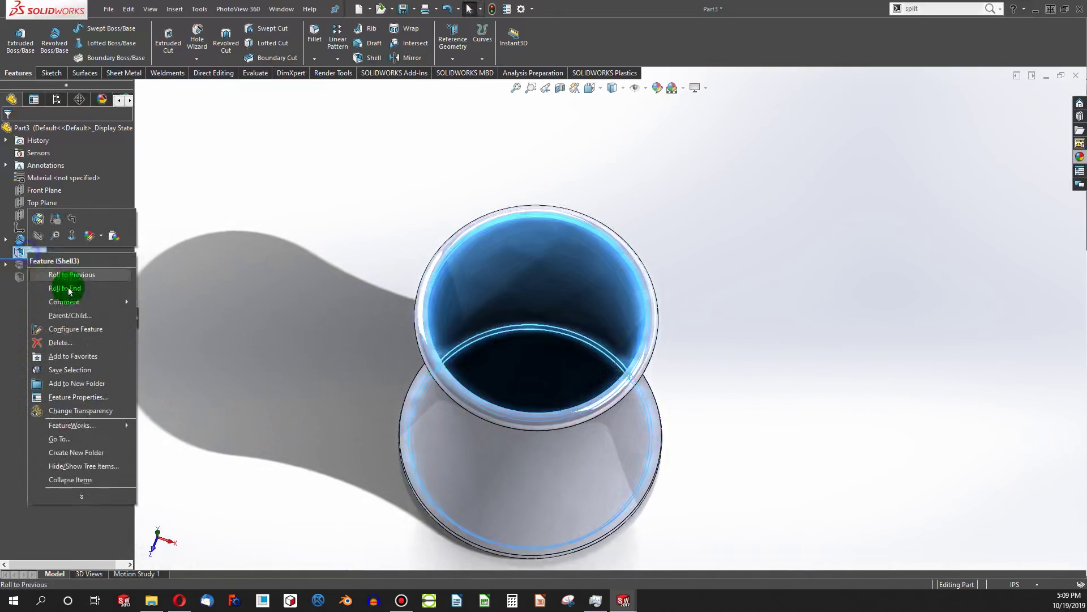
{"action": "left_click", "coordinate": [66, 306]}
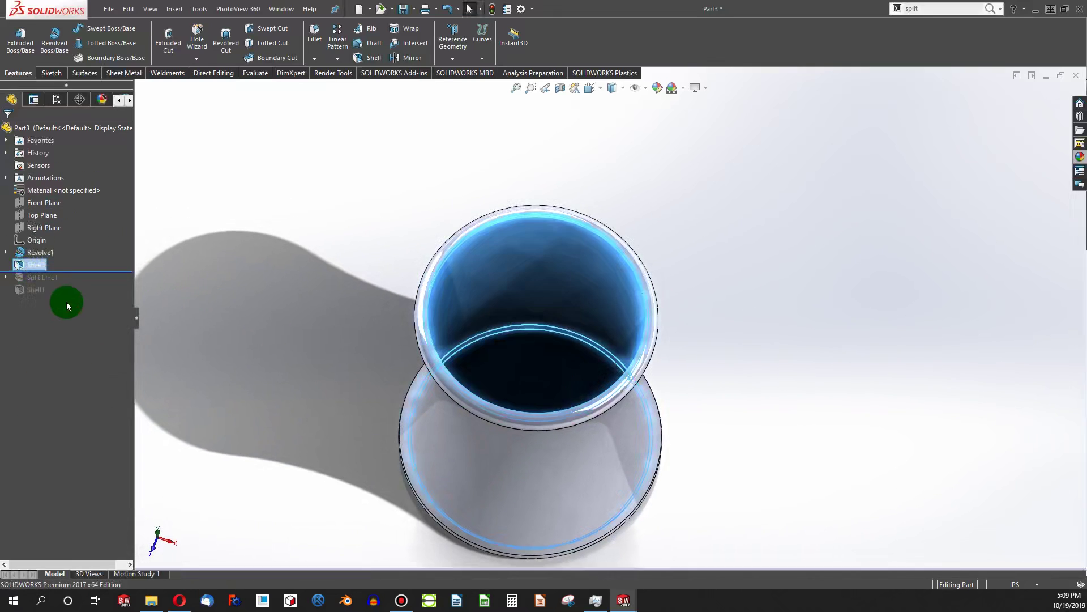
{"action": "right_click", "coordinate": [36, 265]}
{"action": "left_click", "coordinate": [67, 340]}
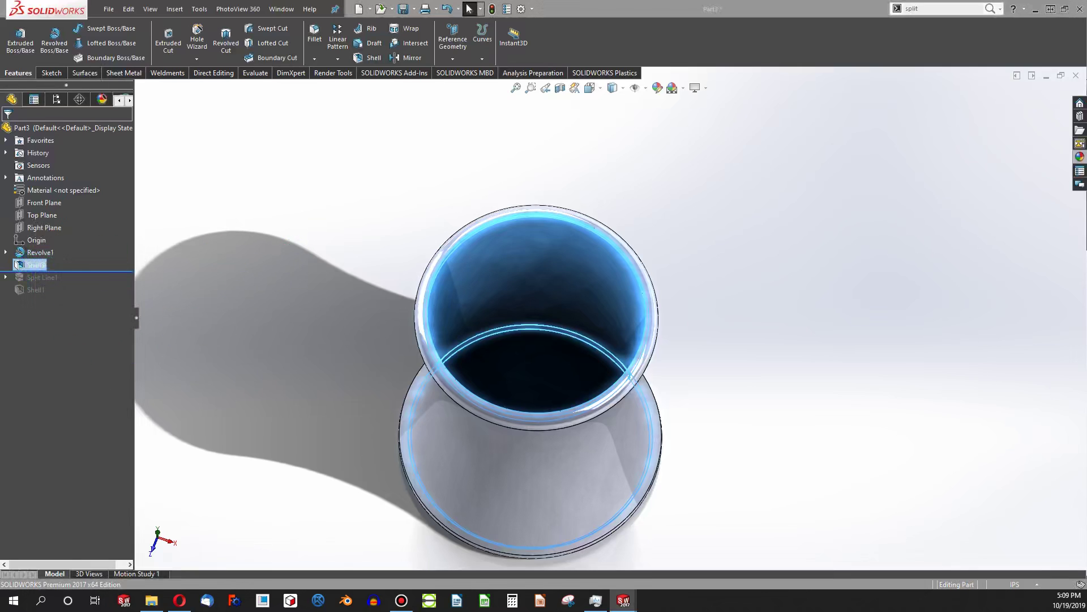
{"action": "key", "text": "Delete"}
Sketch a vertical centerline on the flat top face, running from edge to edge through the origin.
{"action": "left_click", "coordinate": [490, 293]}
{"action": "left_click", "coordinate": [83, 30]}
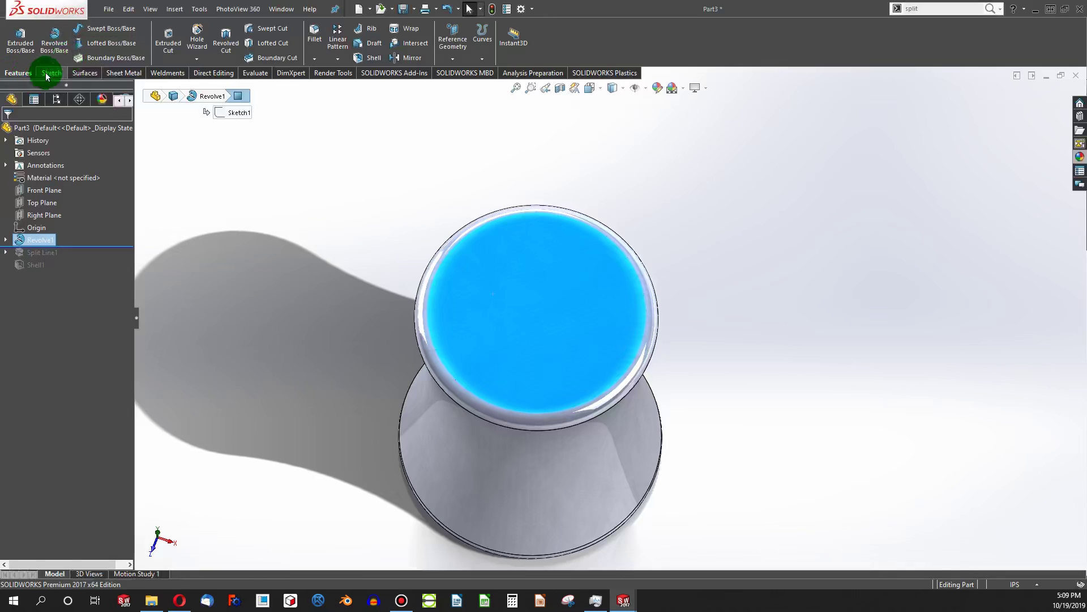
{"action": "left_click", "coordinate": [47, 77]}
{"action": "left_click", "coordinate": [16, 36]}
{"action": "left_click", "coordinate": [97, 43]}
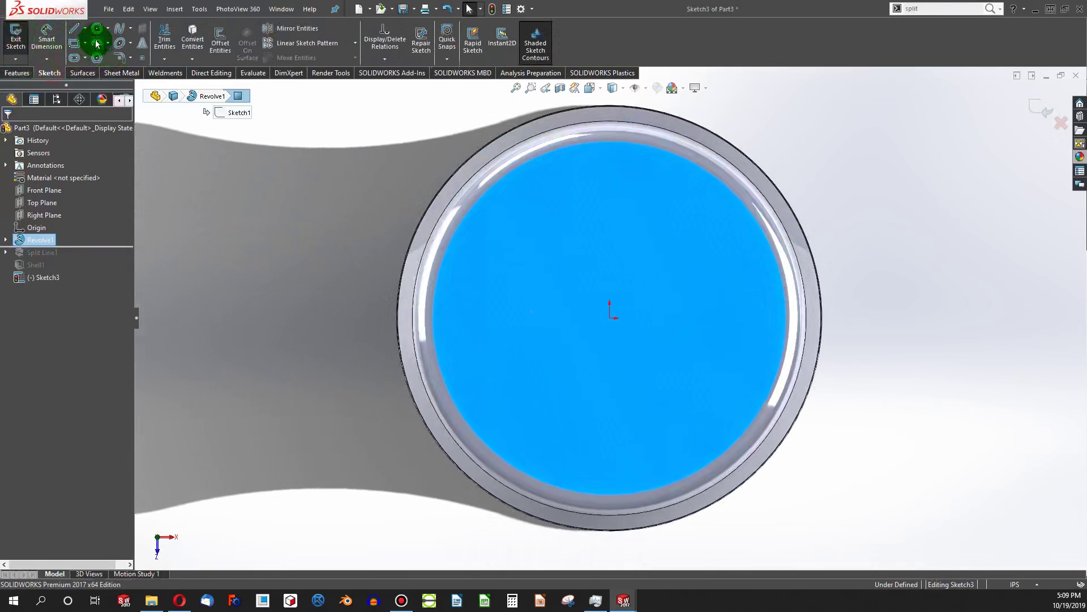
{"action": "left_click", "coordinate": [85, 29]}
{"action": "left_click", "coordinate": [84, 56]}
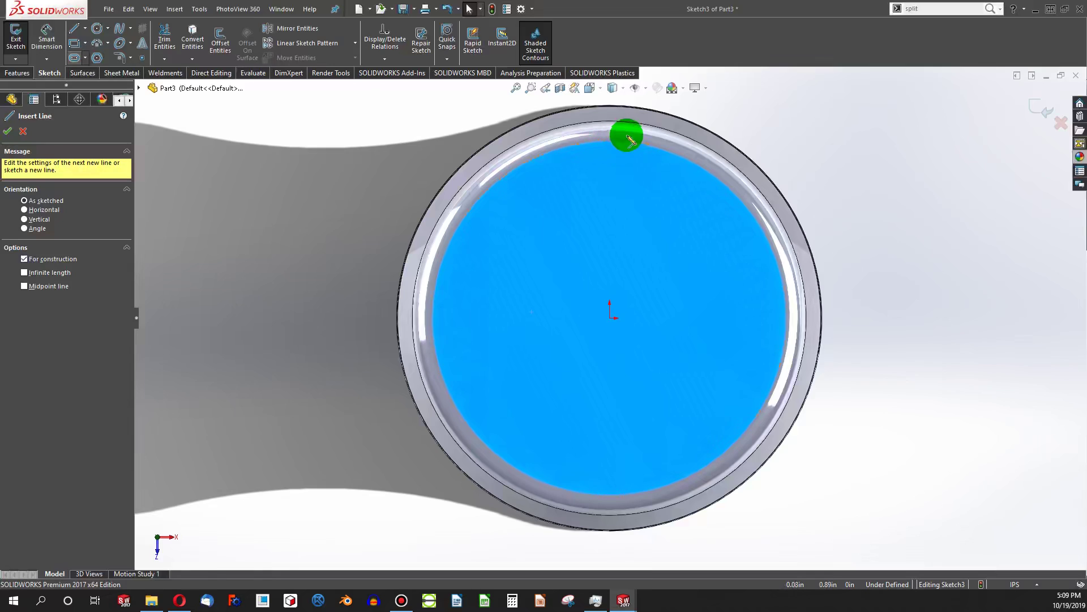
{"action": "left_click", "coordinate": [610, 142]}
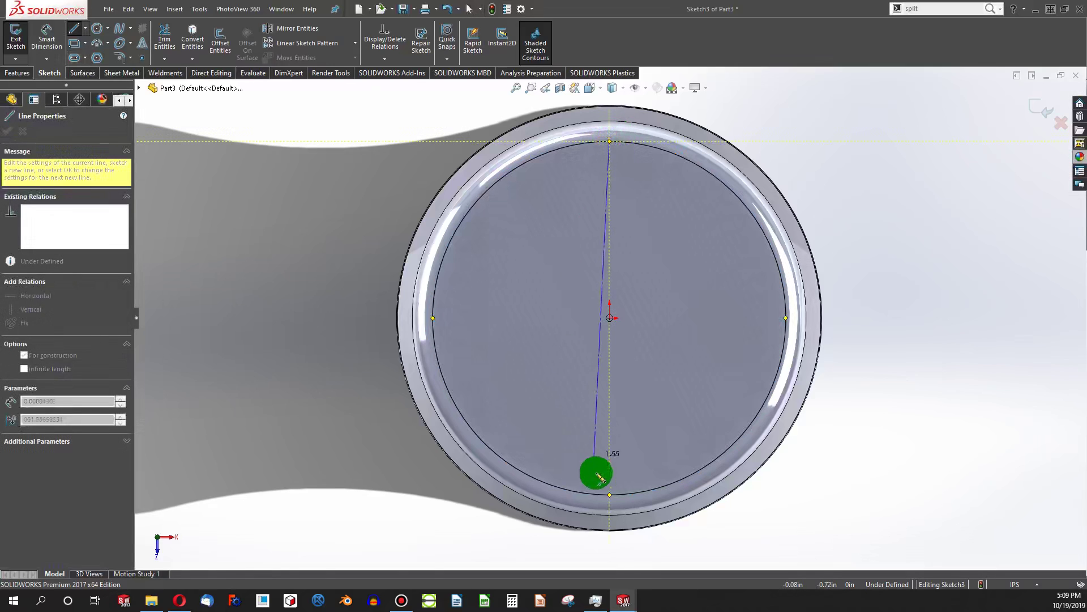
{"action": "left_click", "coordinate": [609, 494]}
{"action": "key", "text": "Escape"}
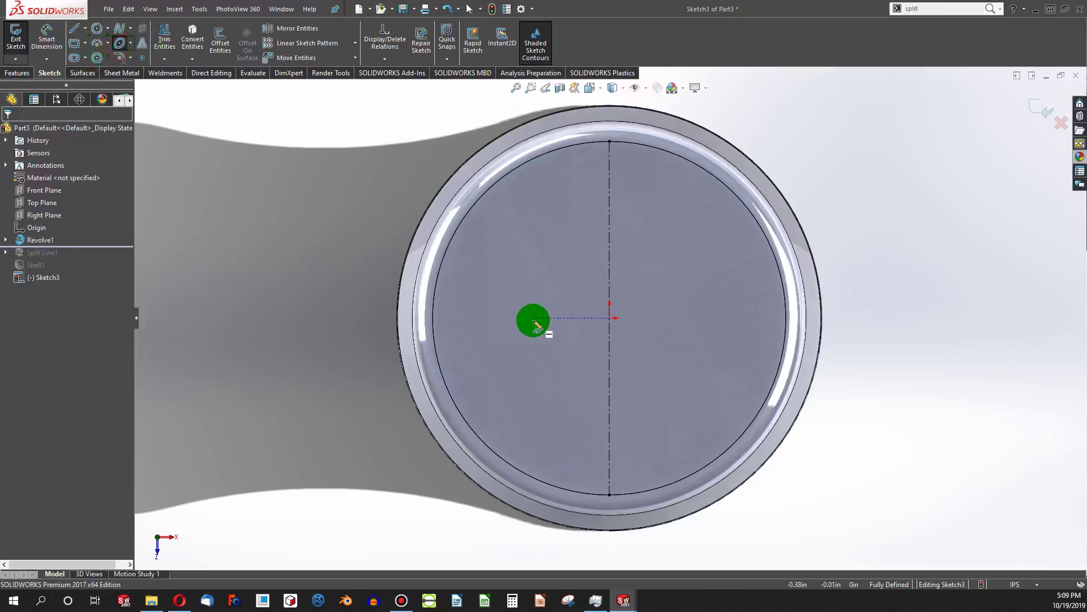
Sketch an upright ellipse left of the centerline, level with the origin, with radii of about 0.59 in and 0.26 in.
{"action": "left_click_drag", "start_coordinate": [533, 333], "coordinate": [527, 418]}
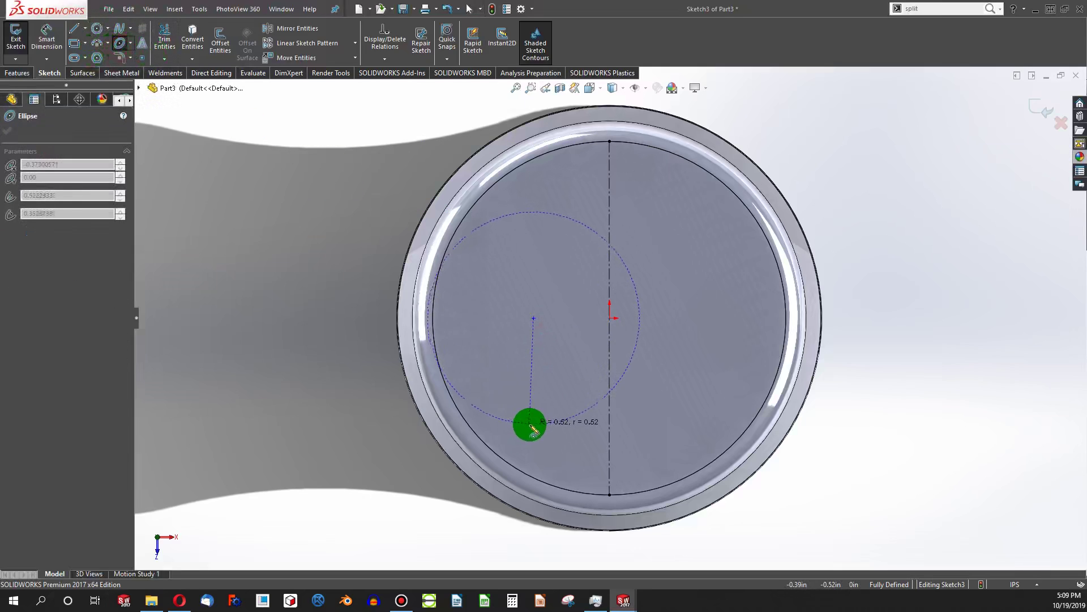
{"action": "left_click", "coordinate": [534, 437]}
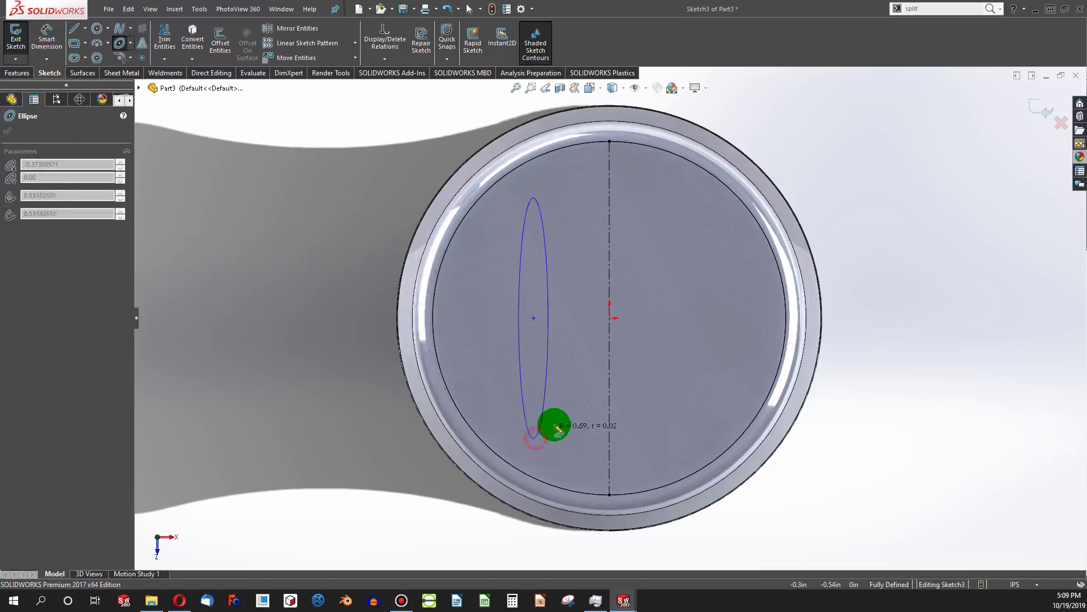
{"action": "left_click", "coordinate": [589, 419]}
{"action": "key", "text": "Escape"}
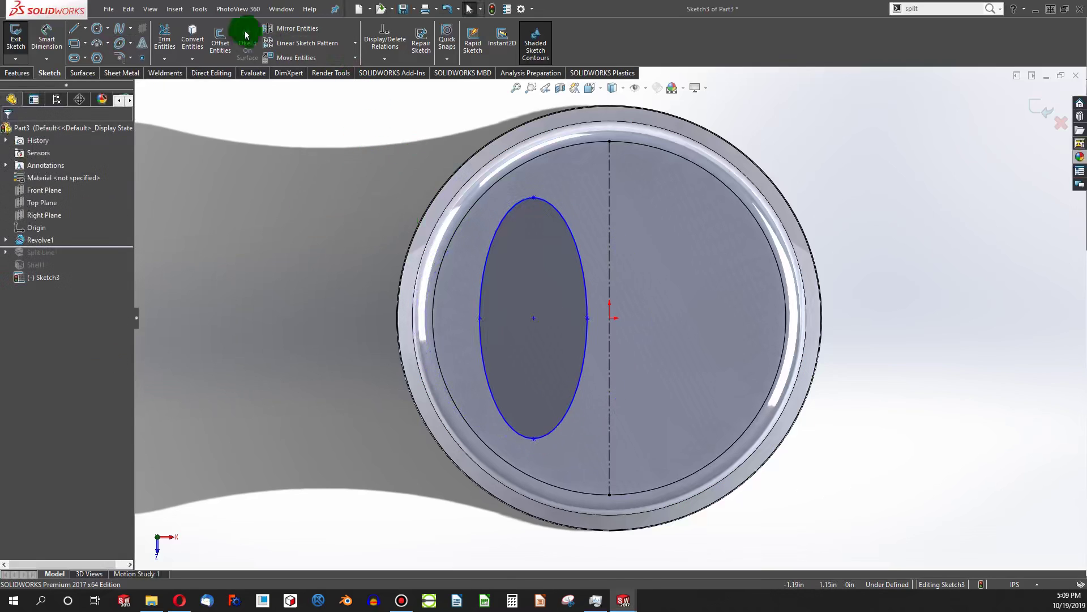
Mirror the ellipse about the vertical centerline, keeping the original.
{"action": "left_click", "coordinate": [275, 28]}
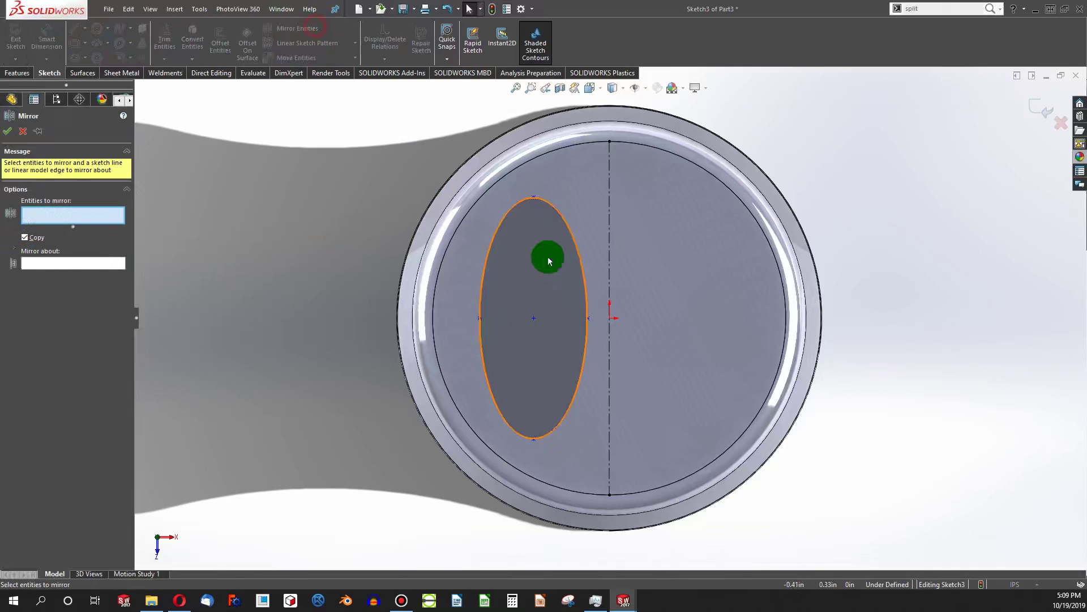
{"action": "left_click", "coordinate": [572, 237]}
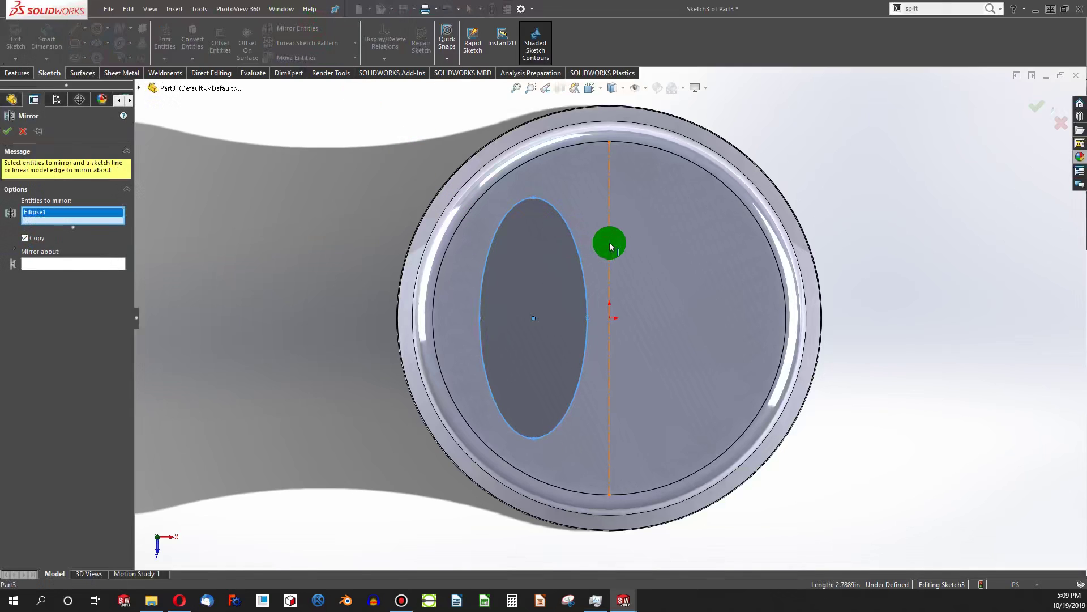
{"action": "left_click", "coordinate": [98, 264]}
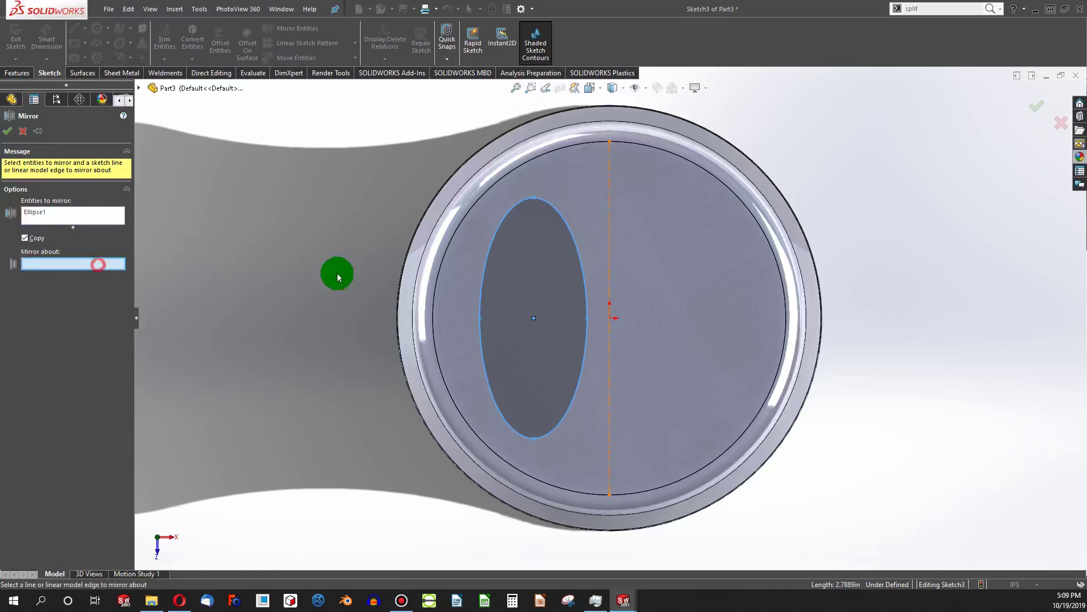
{"action": "left_click", "coordinate": [611, 256]}
{"action": "left_click", "coordinate": [8, 130]}
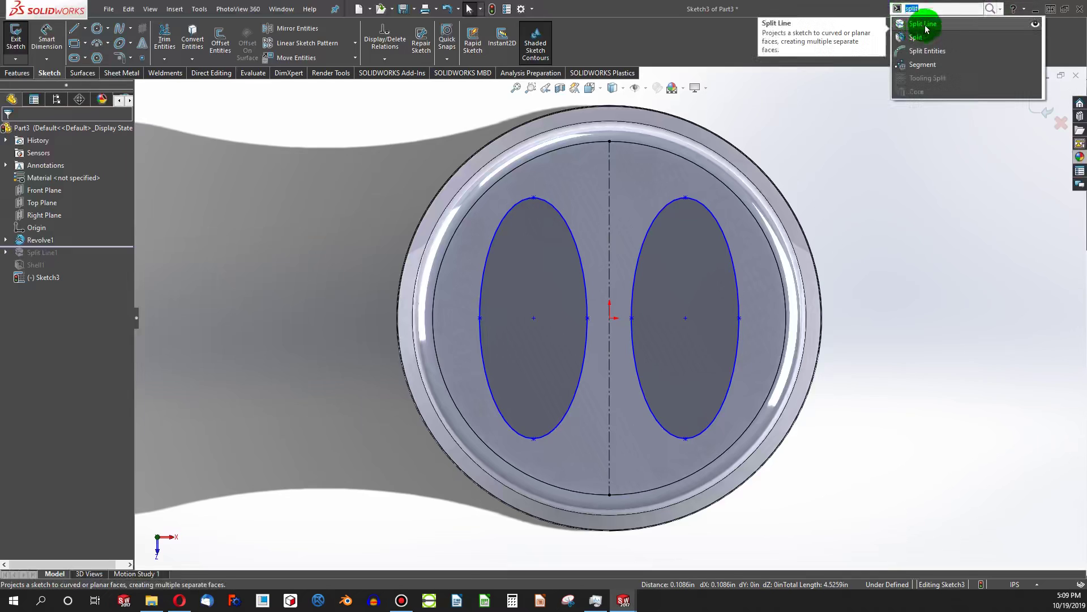
Create a projection split line from the two-ellipse sketch on the flat top face.
{"action": "left_click", "coordinate": [922, 24]}
{"action": "left_click", "coordinate": [8, 73]}
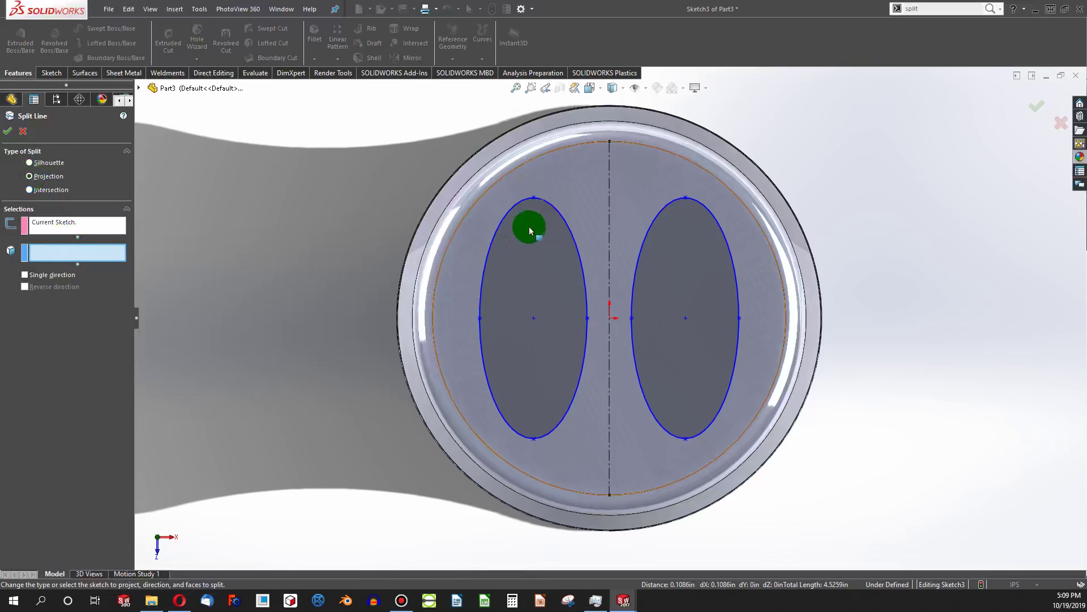
{"action": "left_click", "coordinate": [568, 192]}
{"action": "left_click", "coordinate": [8, 130]}
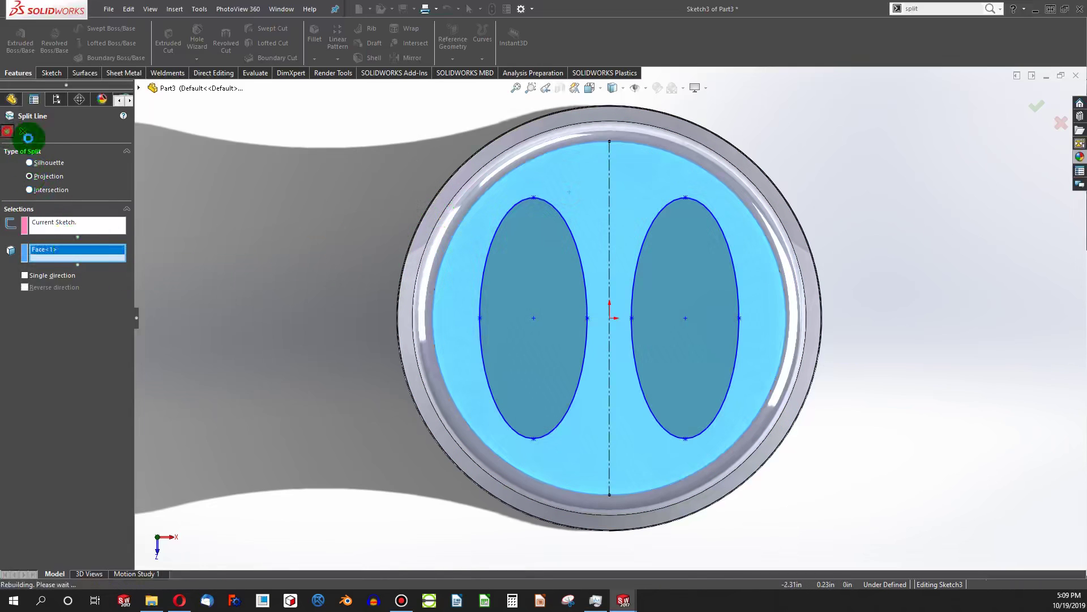
Examine the split top of the body by selecting the surrounding face and each elliptical face separately.
{"action": "middle_click_drag", "start_coordinate": [626, 255], "coordinate": [619, 206]}
{"action": "scroll", "coordinate": [565, 243], "scroll_direction": "down", "scroll_amount": 2}
{"action": "scroll", "coordinate": [565, 243], "scroll_direction": "up", "scroll_amount": 3}
{"action": "left_click", "coordinate": [581, 278]}
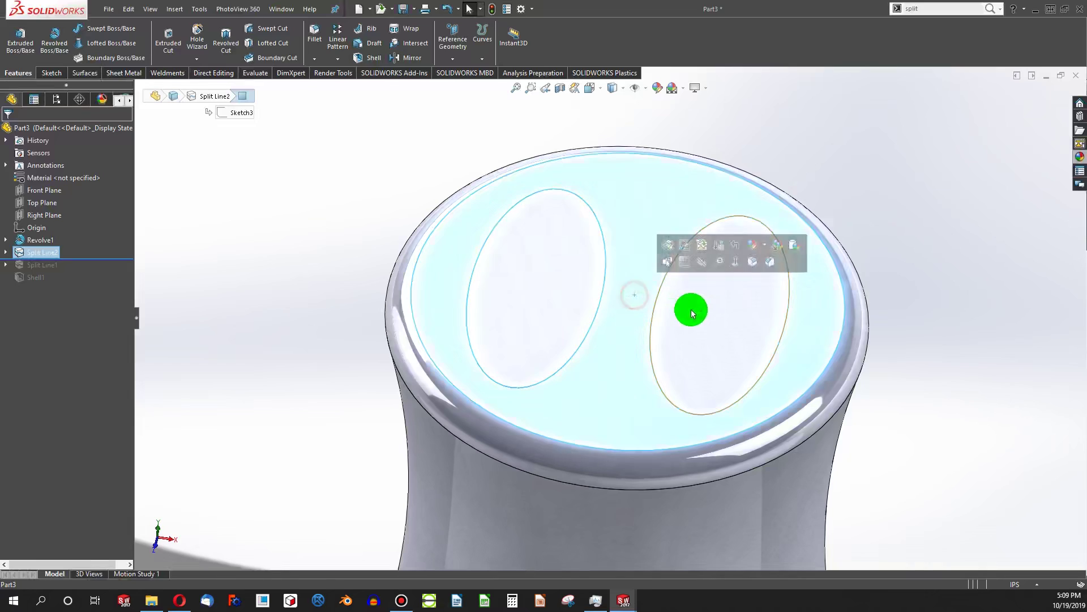
{"action": "left_click", "coordinate": [708, 311]}
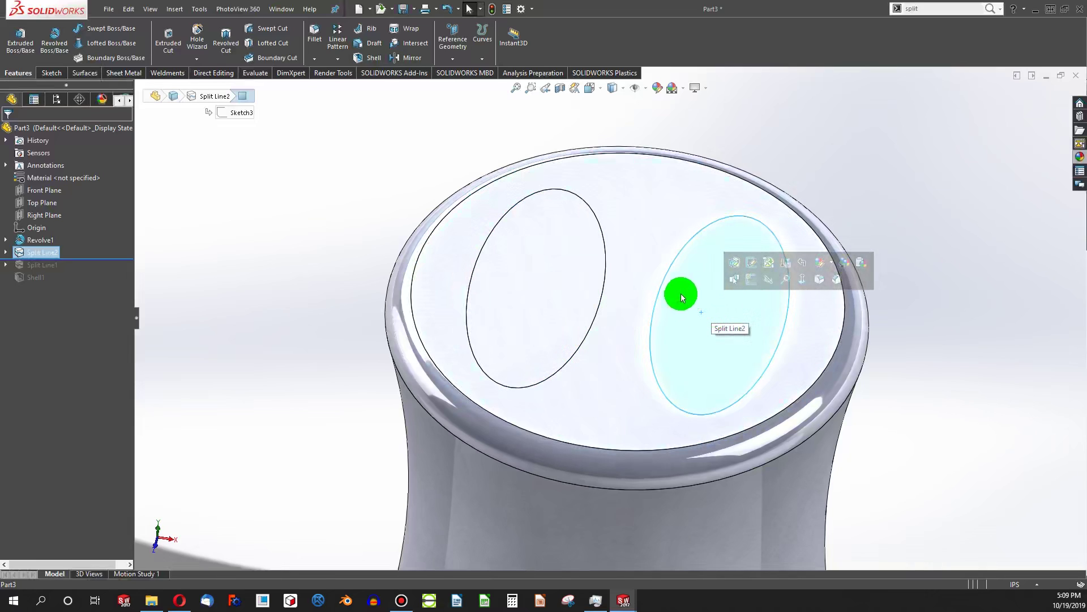
{"action": "left_click", "coordinate": [533, 283]}
{"action": "left_click", "coordinate": [711, 313]}
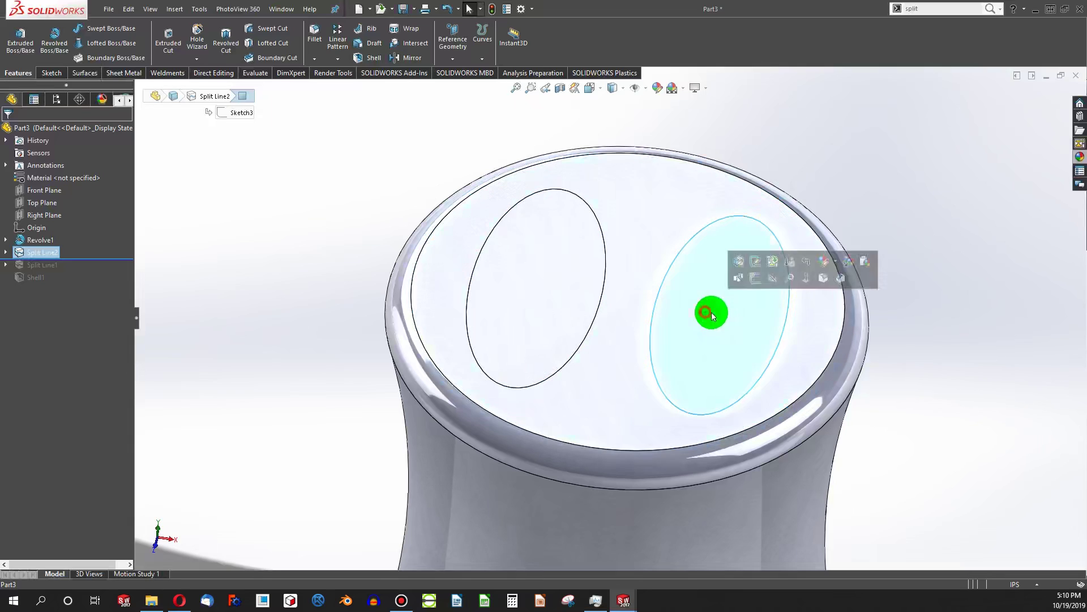
{"action": "left_click", "coordinate": [416, 161]}
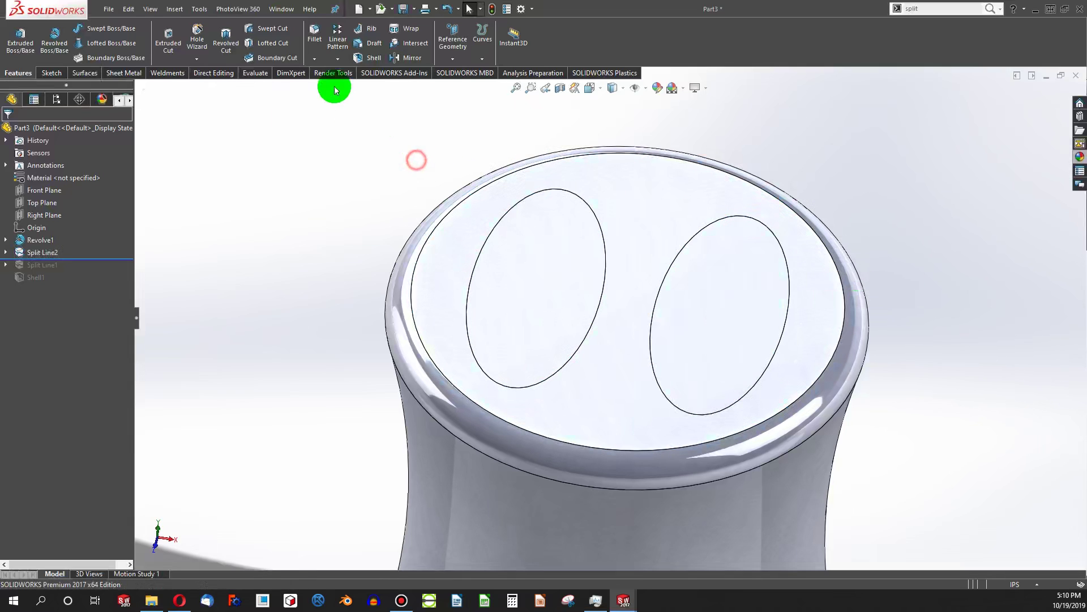
Shell the body with a 0.075 in wall, removing the two elliptical faces.
{"action": "left_click", "coordinate": [371, 60]}
{"action": "left_click", "coordinate": [526, 266]}
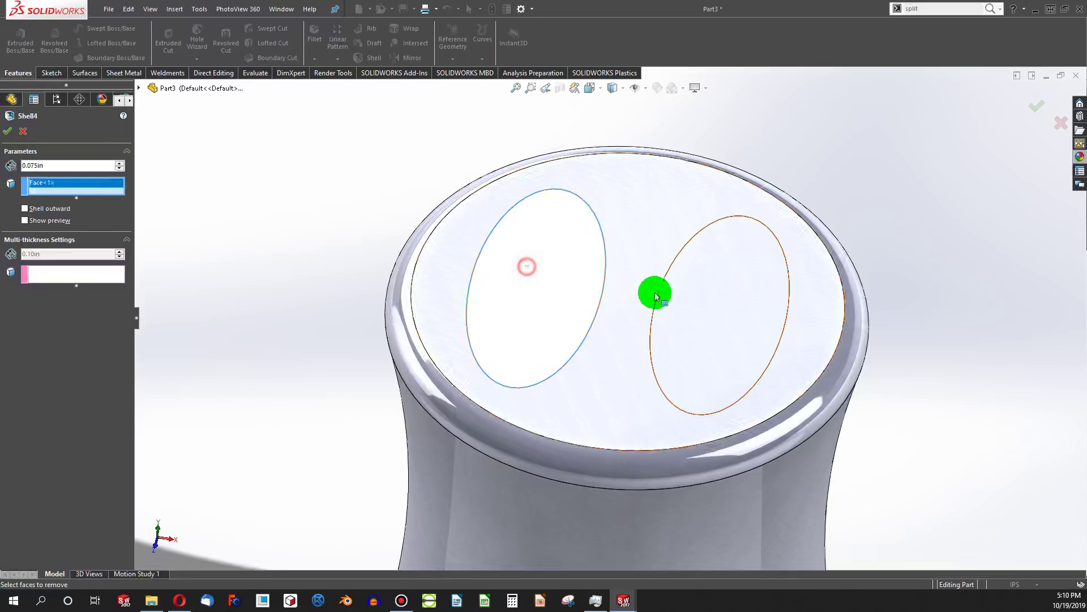
{"action": "left_click", "coordinate": [715, 307]}
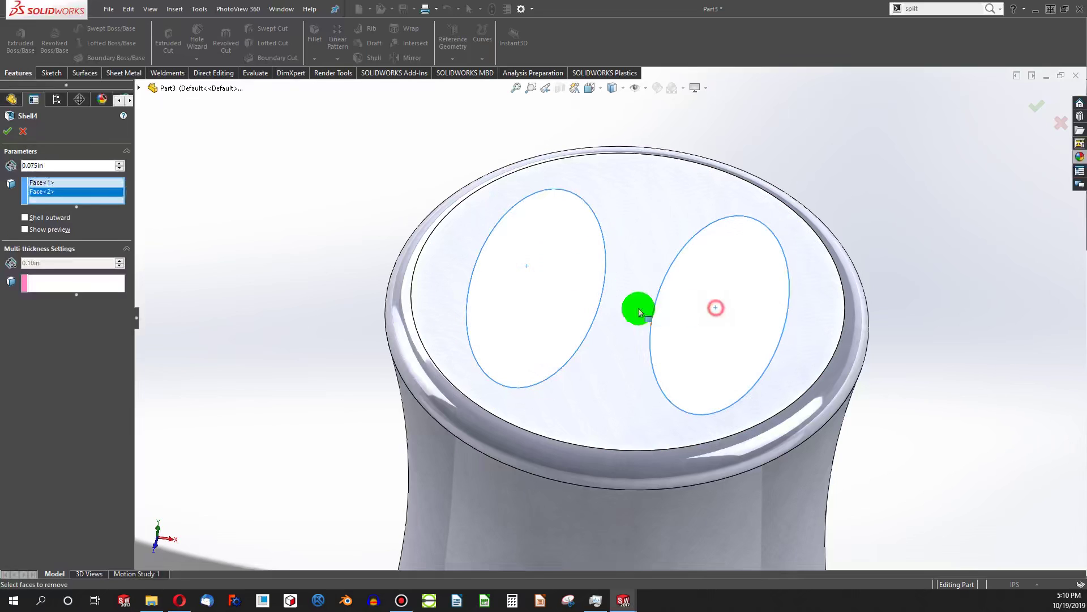
{"action": "left_click", "coordinate": [8, 131]}
{"action": "left_click", "coordinate": [543, 344]}
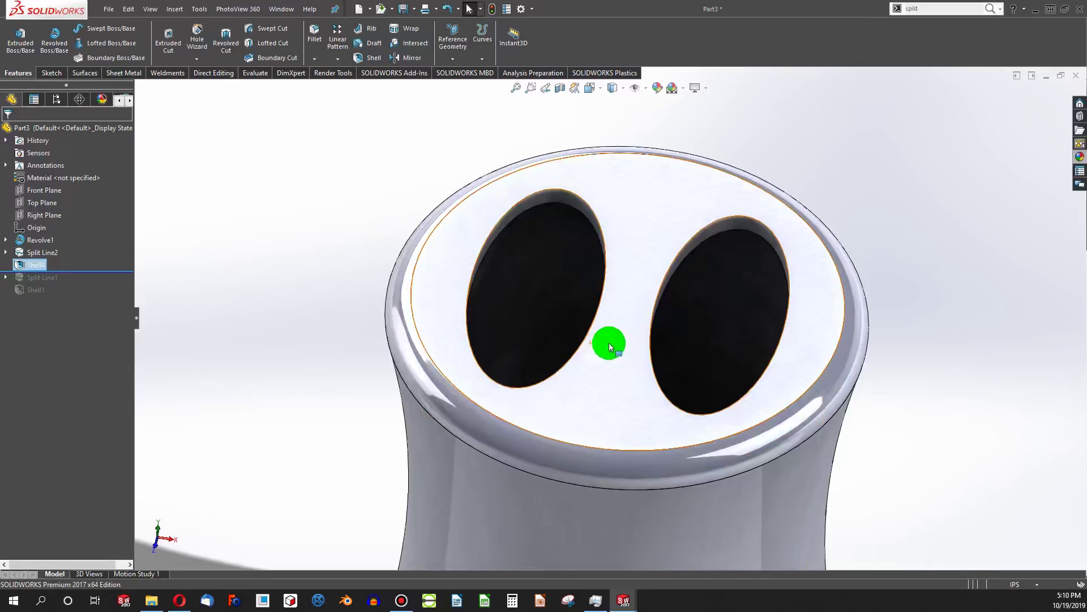
{"action": "middle_click_drag", "start_coordinate": [609, 342], "coordinate": [130, 269]}
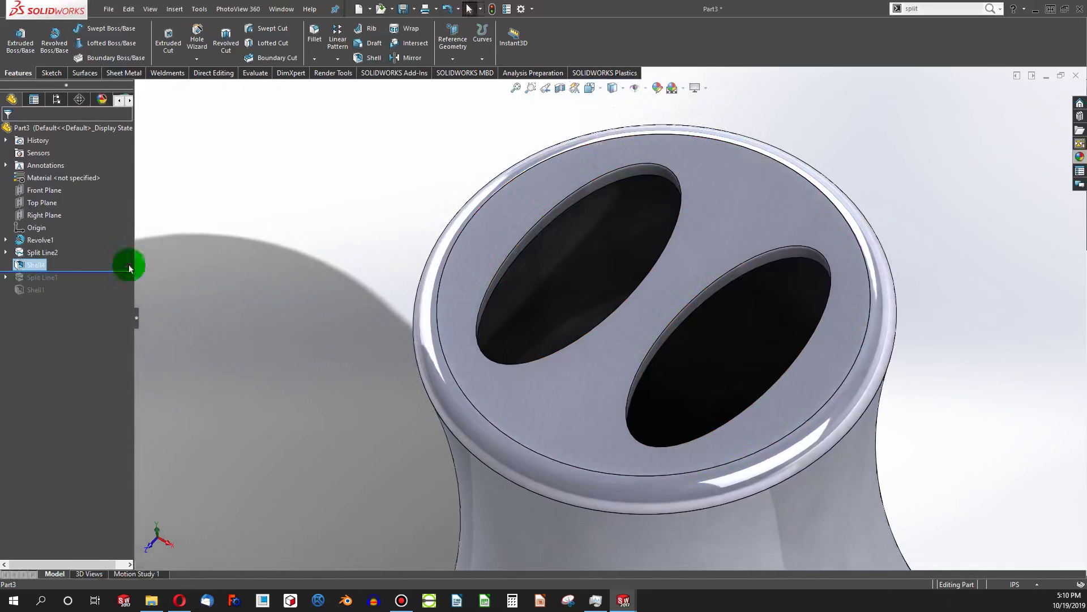
{"action": "left_click_drag", "start_coordinate": [50, 252], "coordinate": [51, 252]}
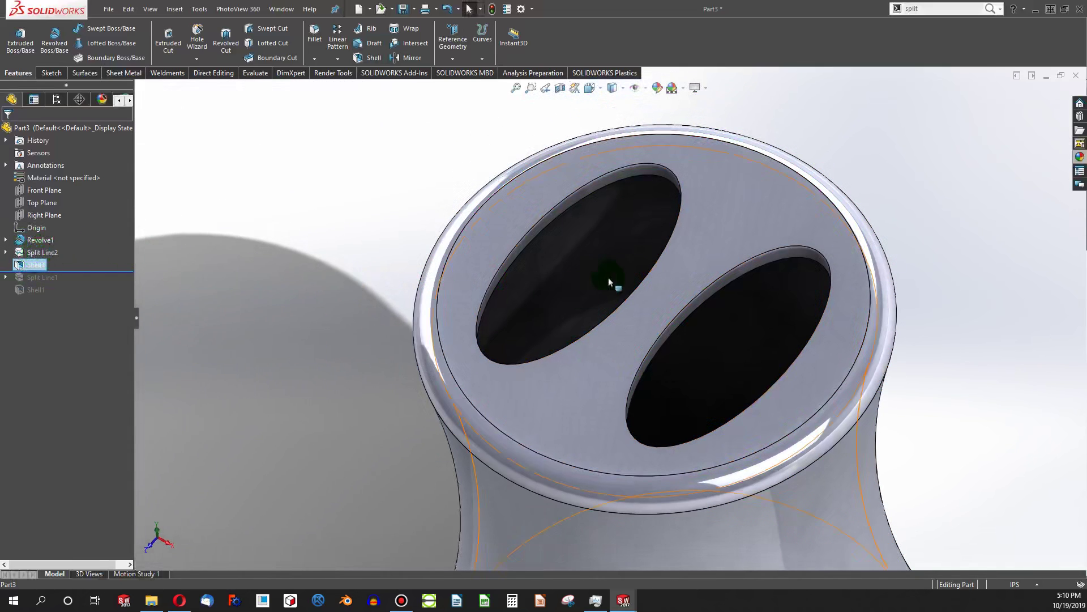
{"action": "scroll", "coordinate": [640, 277], "scroll_direction": "up", "scroll_amount": 4}
{"action": "scroll", "coordinate": [641, 464], "scroll_direction": "down", "scroll_amount": 2}
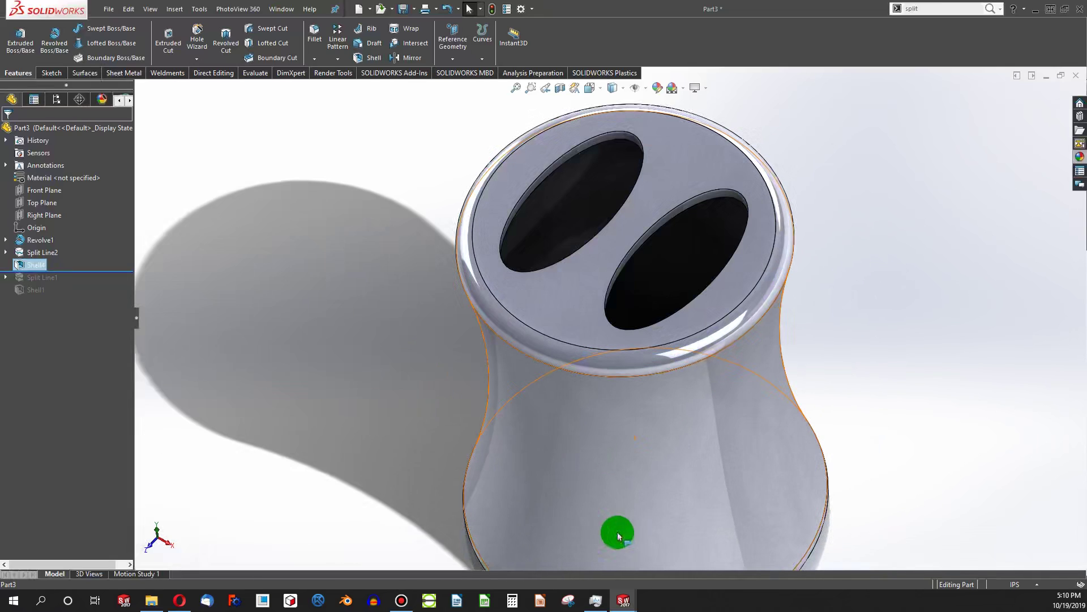
Switch to the open Part1 document containing the rectangular tray with the tube along one end.
{"action": "left_click", "coordinate": [617, 604]}
{"action": "mouse_move", "coordinate": [619, 606]}
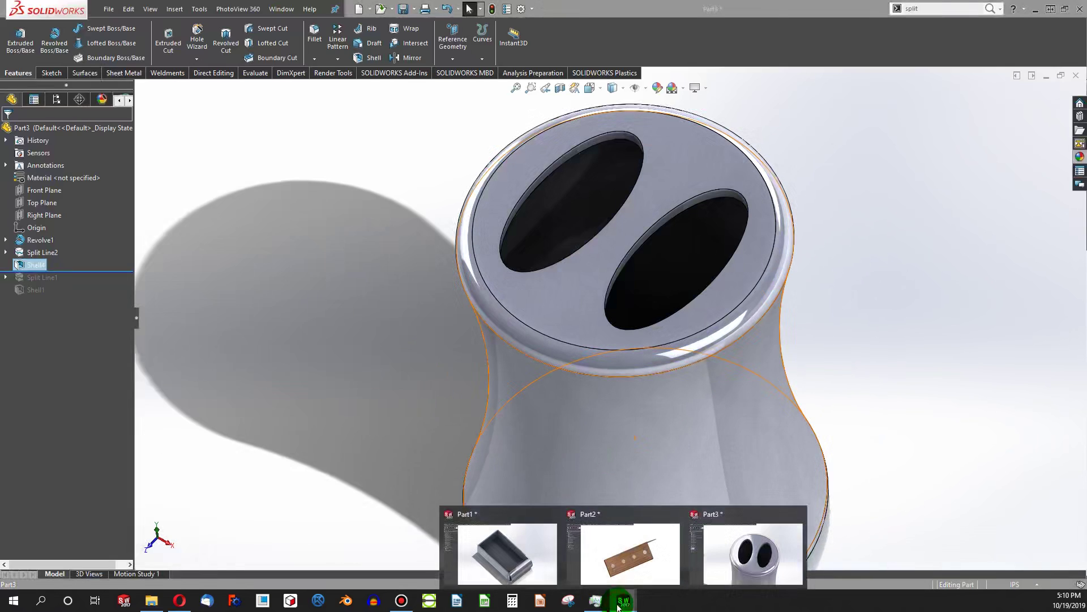
{"action": "left_click", "coordinate": [530, 561]}
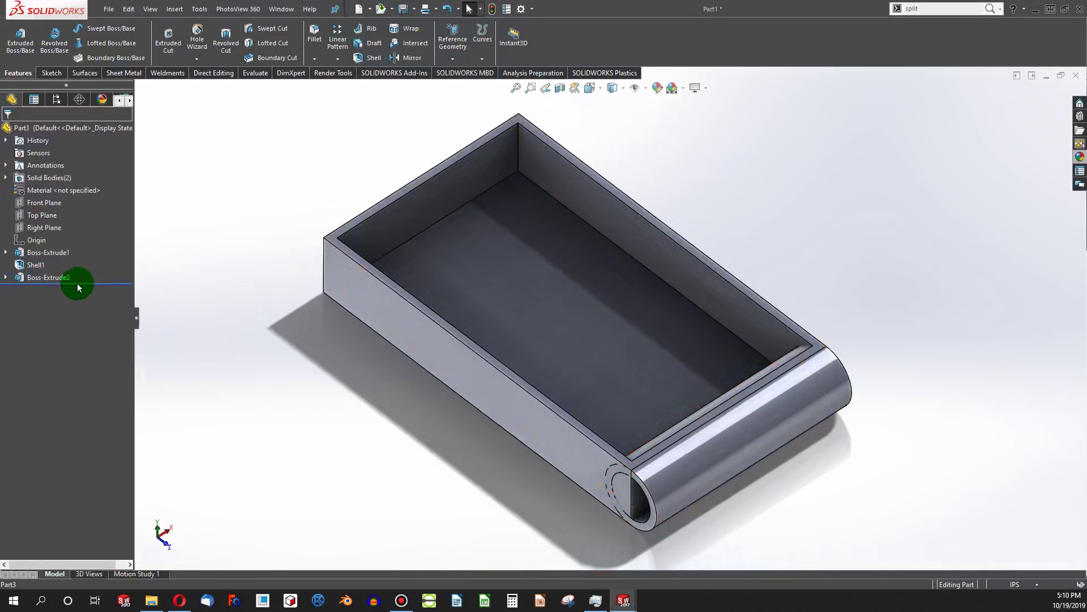
Review the extrusion definition of the tube on the tray's end wall, close it unchanged, and inspect the tube up close.
{"action": "mouse_move", "coordinate": [78, 283]}
{"action": "left_mouse_down"}
{"action": "mouse_move", "coordinate": [99, 248]}
{"action": "mouse_move", "coordinate": [80, 243]}
{"action": "mouse_move", "coordinate": [77, 266]}
{"action": "left_mouse_up"}
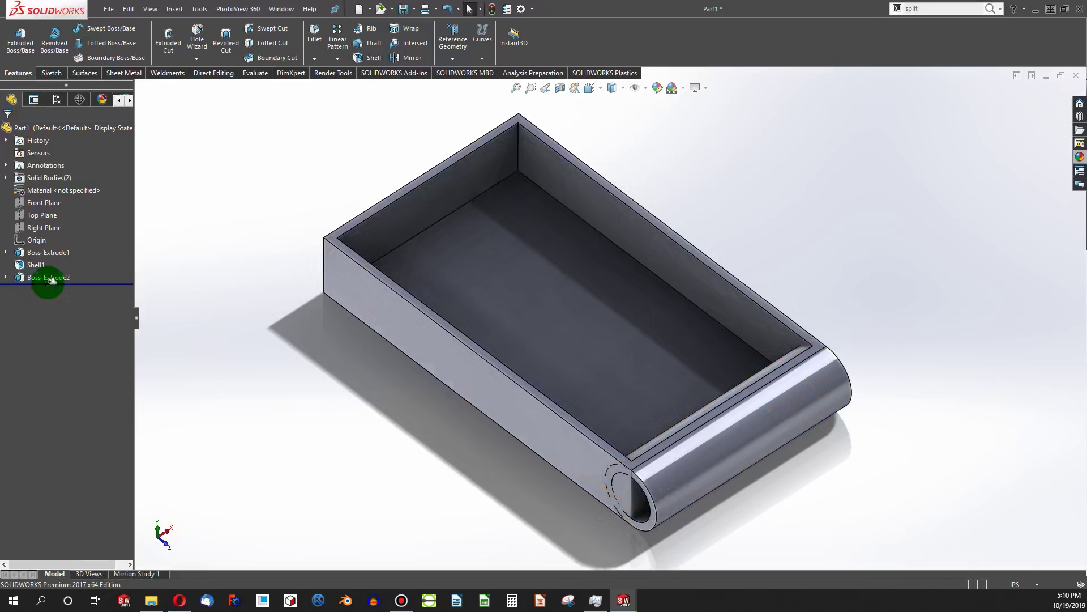
{"action": "right_click", "coordinate": [49, 278]}
{"action": "left_click", "coordinate": [53, 249]}
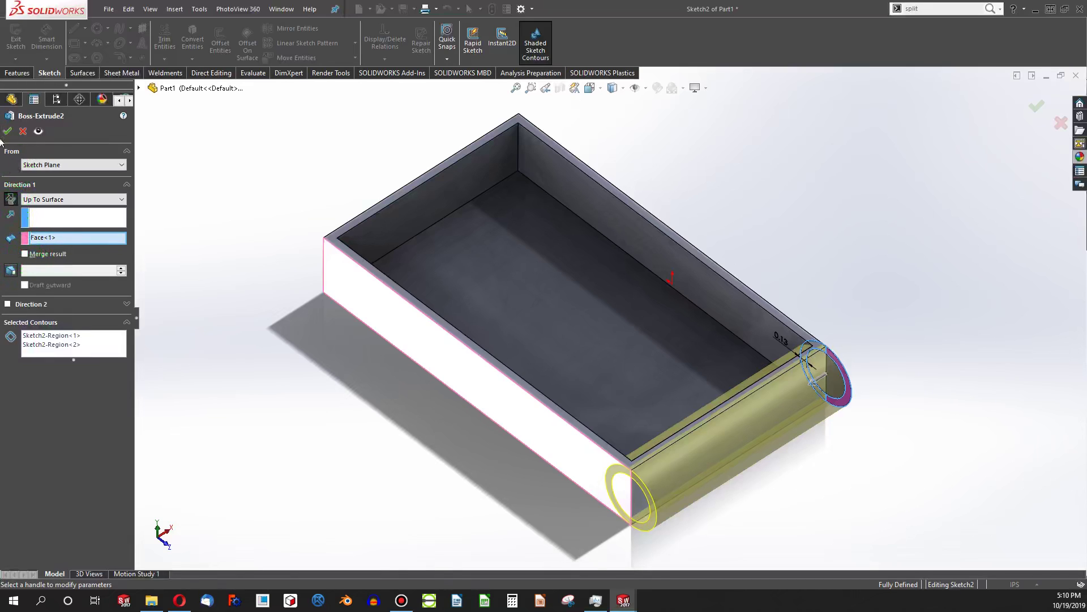
{"action": "left_click", "coordinate": [524, 415]}
{"action": "left_click", "coordinate": [697, 453]}
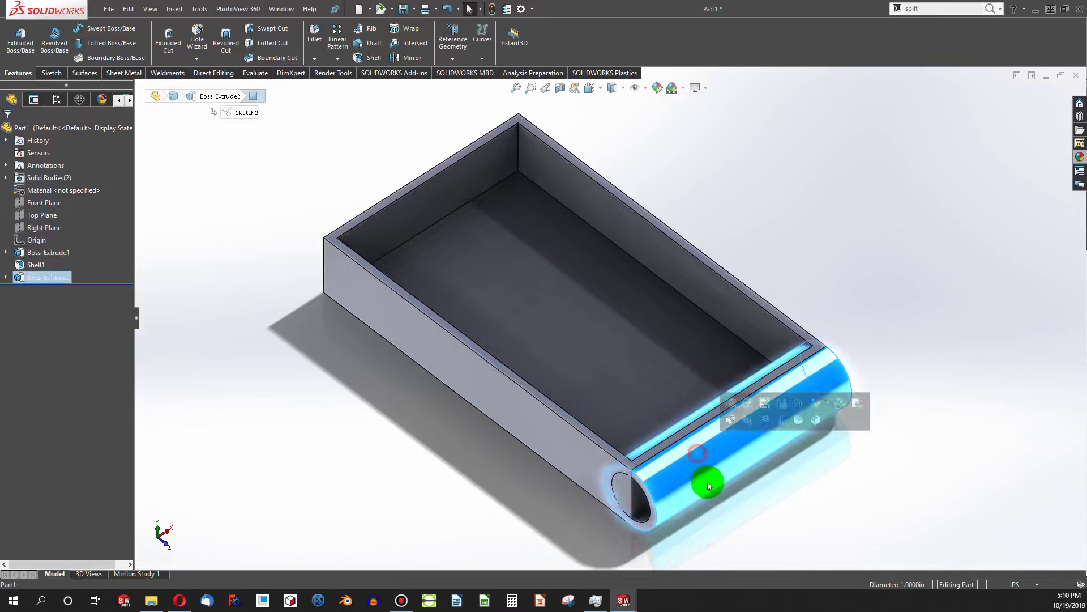
{"action": "middle_click_drag", "start_coordinate": [748, 431], "coordinate": [459, 407]}
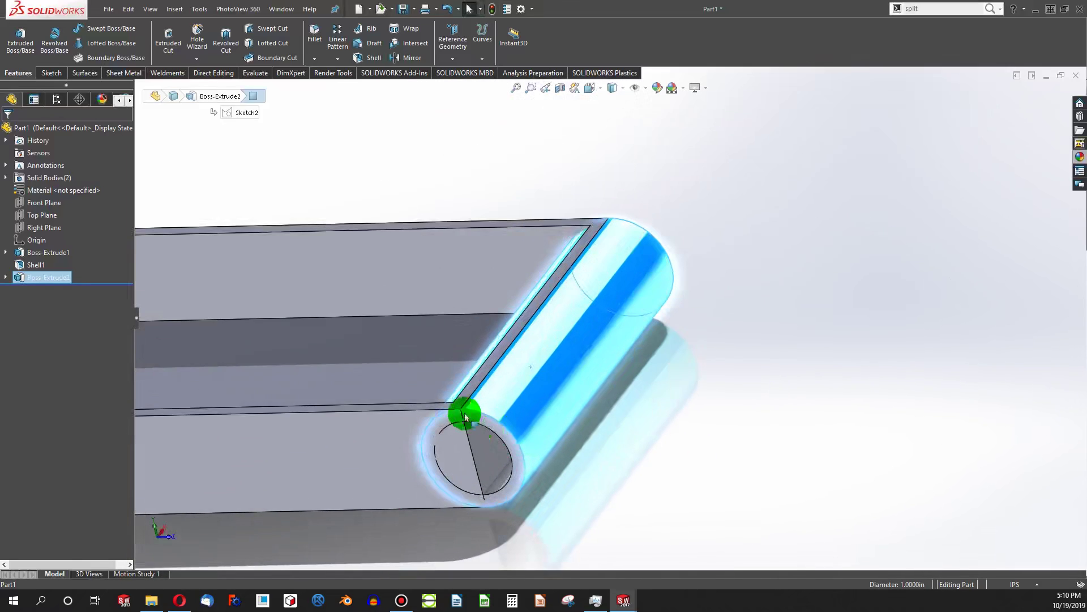
{"action": "left_click", "coordinate": [375, 150]}
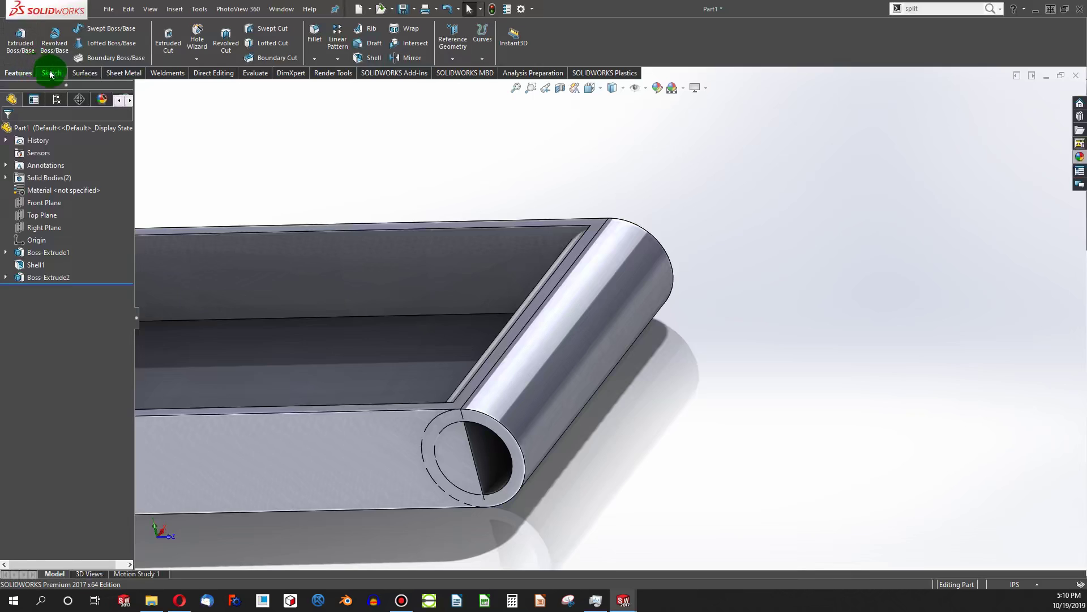
Start an Intersect of the tube and tray bodies with both region types created, and compute the regions.
{"action": "left_click", "coordinate": [417, 48]}
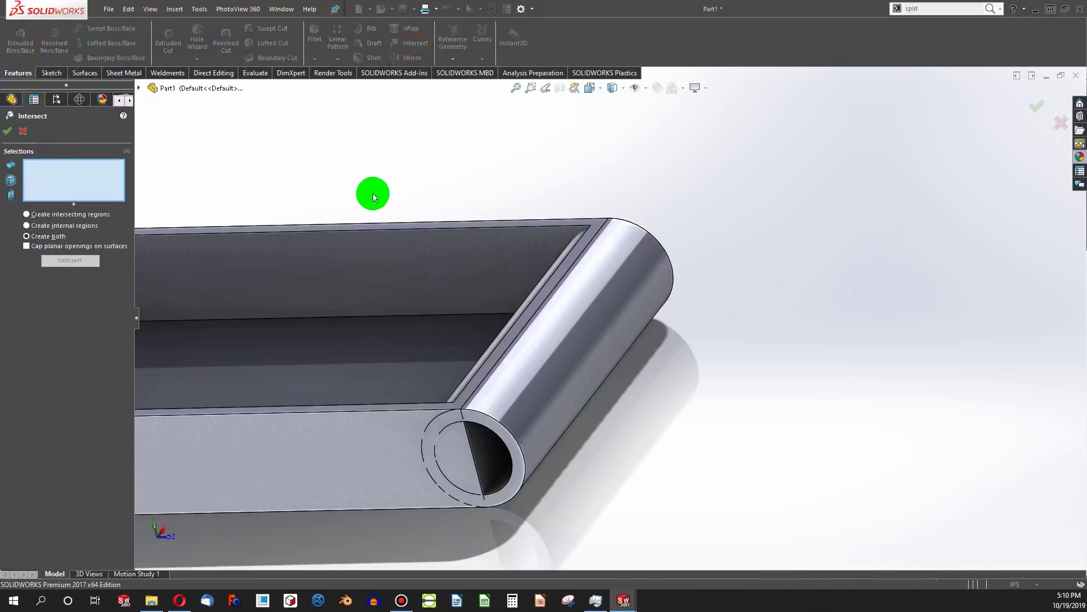
{"action": "left_click", "coordinate": [517, 364]}
{"action": "left_click", "coordinate": [295, 453]}
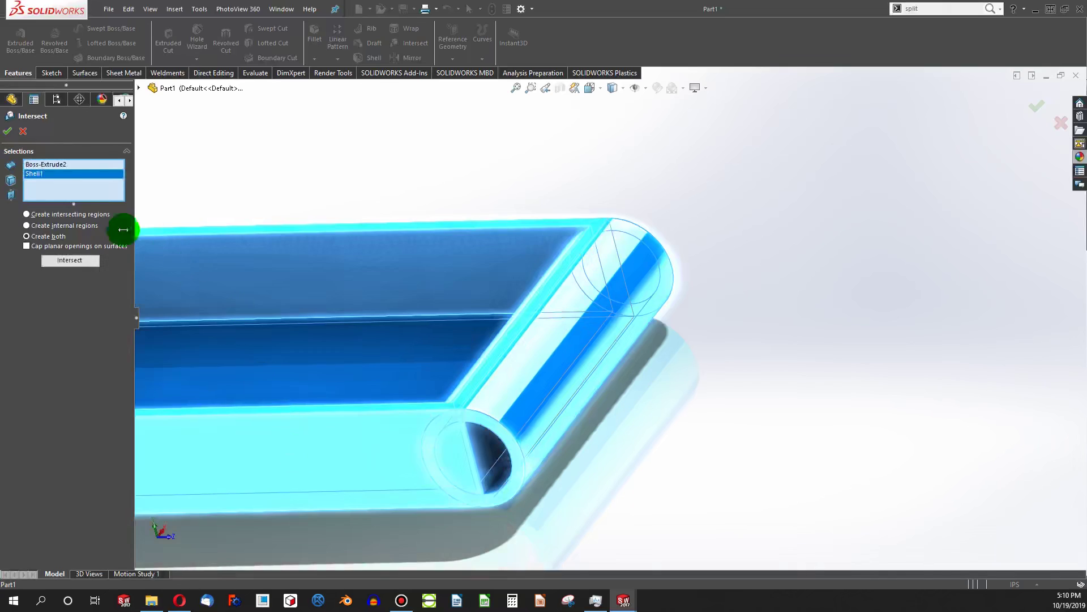
{"action": "left_click", "coordinate": [65, 260]}
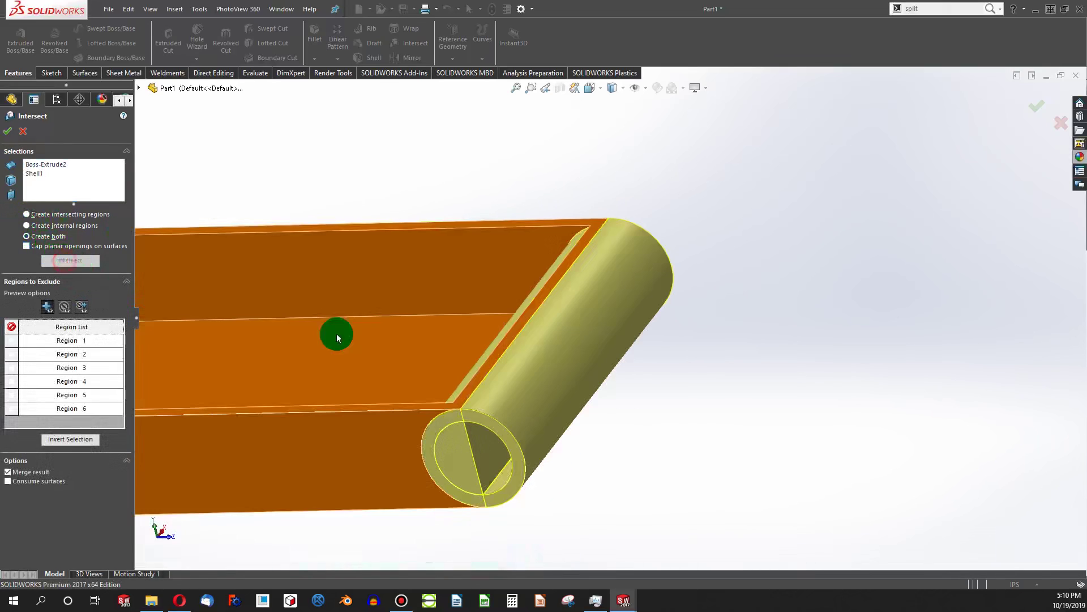
Exclude Region 2 and Region 5 inside the tube bore and finish the Intersect with merged results.
{"action": "left_click", "coordinate": [470, 449]}
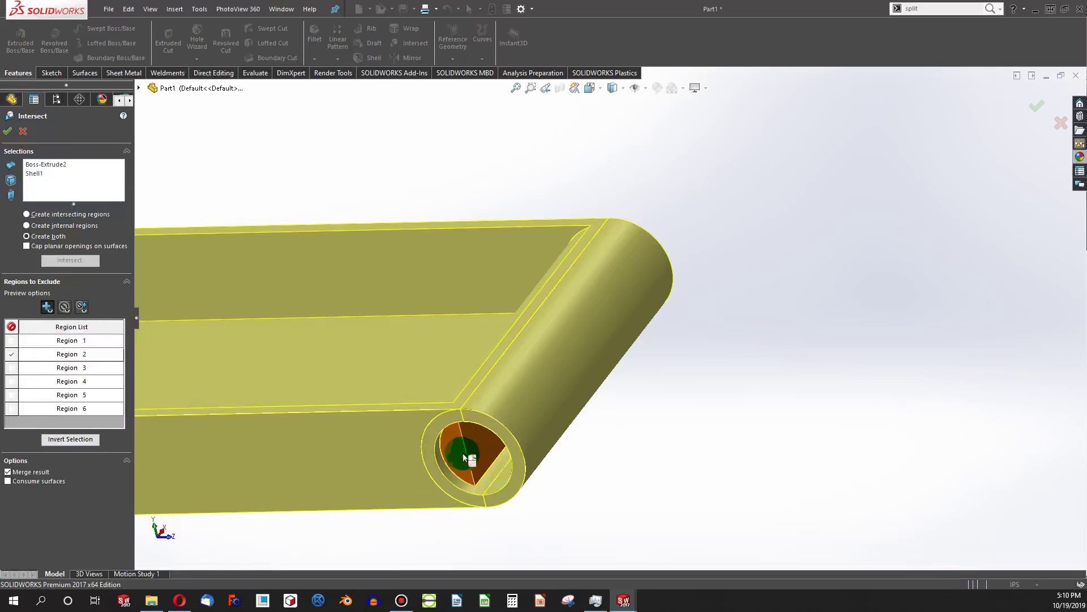
{"action": "left_click", "coordinate": [466, 452]}
{"action": "middle_click_drag", "start_coordinate": [468, 452], "coordinate": [616, 378]}
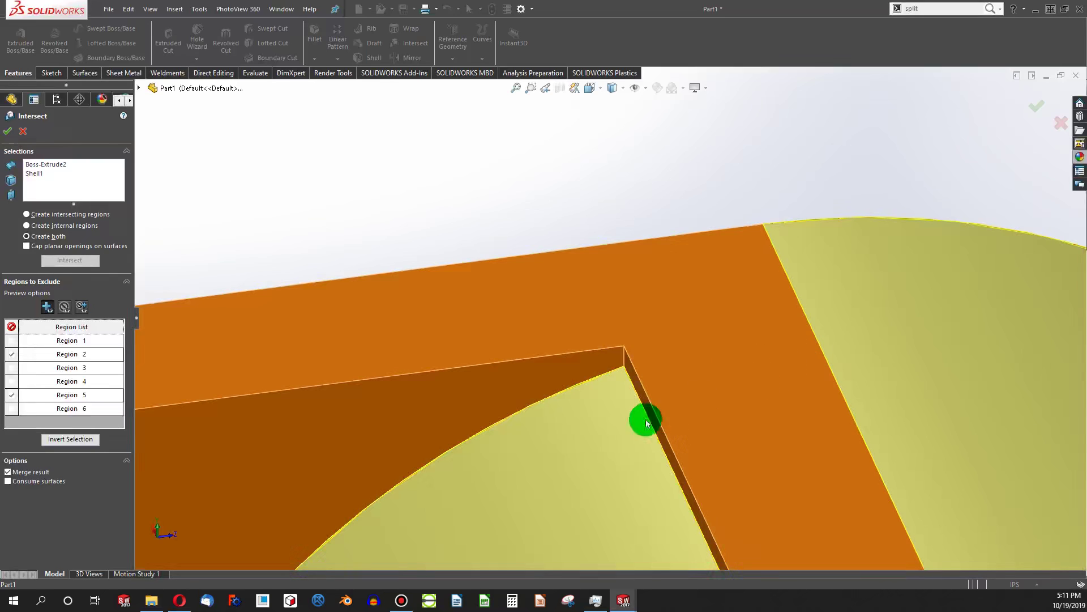
{"action": "middle_click_drag", "start_coordinate": [796, 387], "coordinate": [585, 387]}
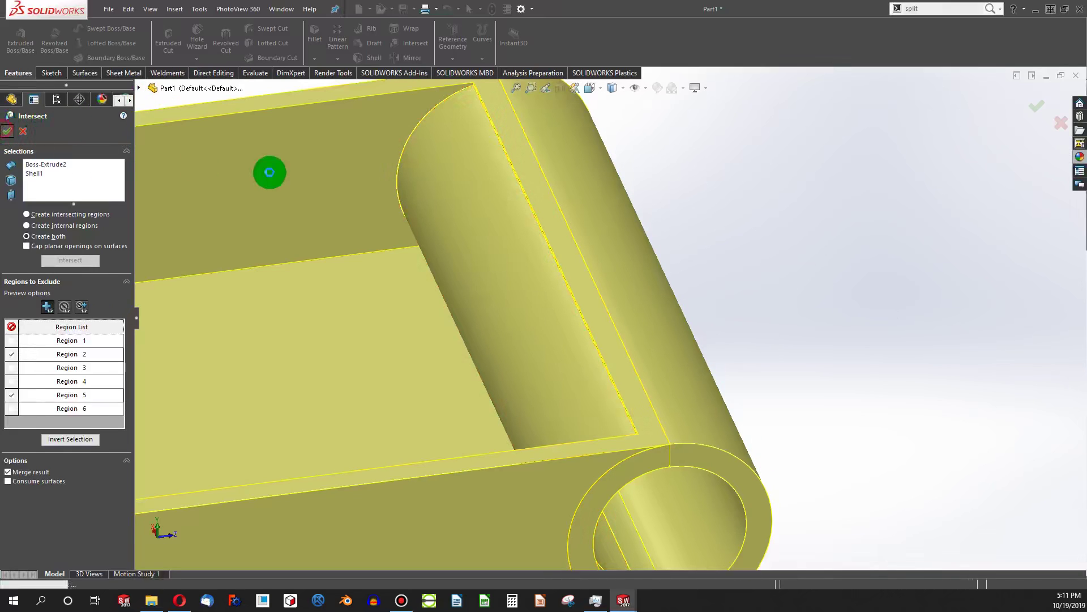
{"action": "key", "text": "Return"}
Start a sketch on the tray's top rim face and draw a vertical line from one inner corner to the rim's tube-side edge.
{"action": "scroll", "coordinate": [468, 211], "scroll_direction": "up", "scroll_amount": 3}
{"action": "scroll", "coordinate": [582, 250], "scroll_direction": "down", "scroll_amount": 5}
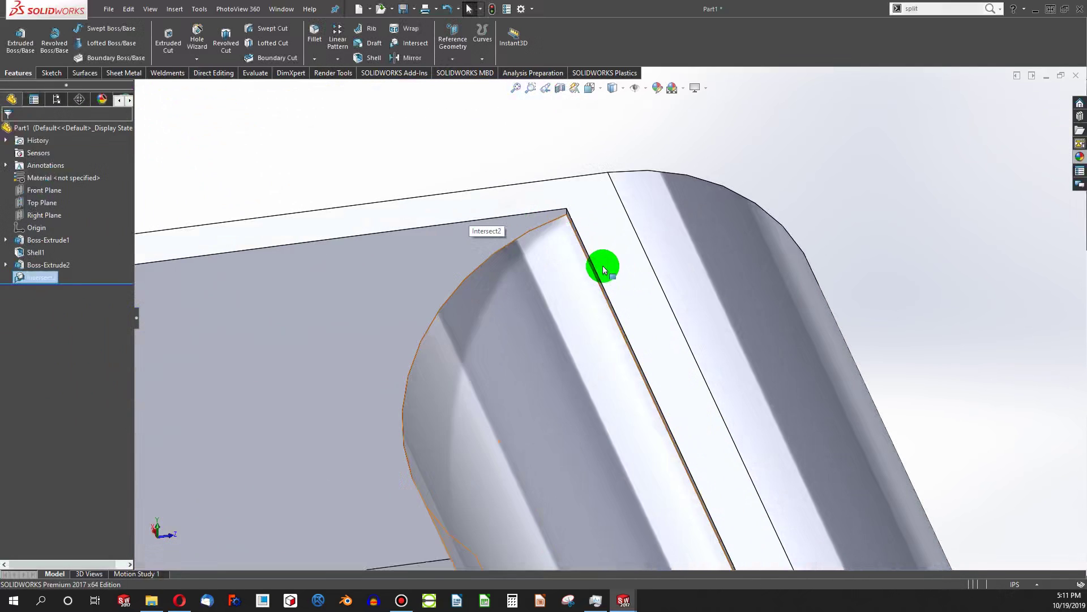
{"action": "left_click", "coordinate": [607, 239]}
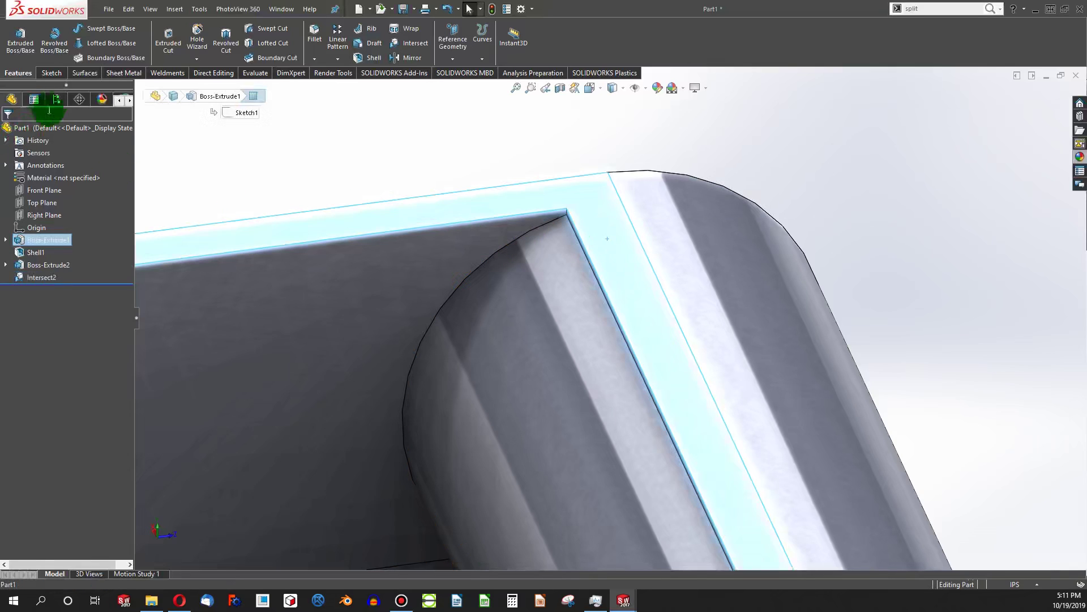
{"action": "left_click", "coordinate": [51, 72]}
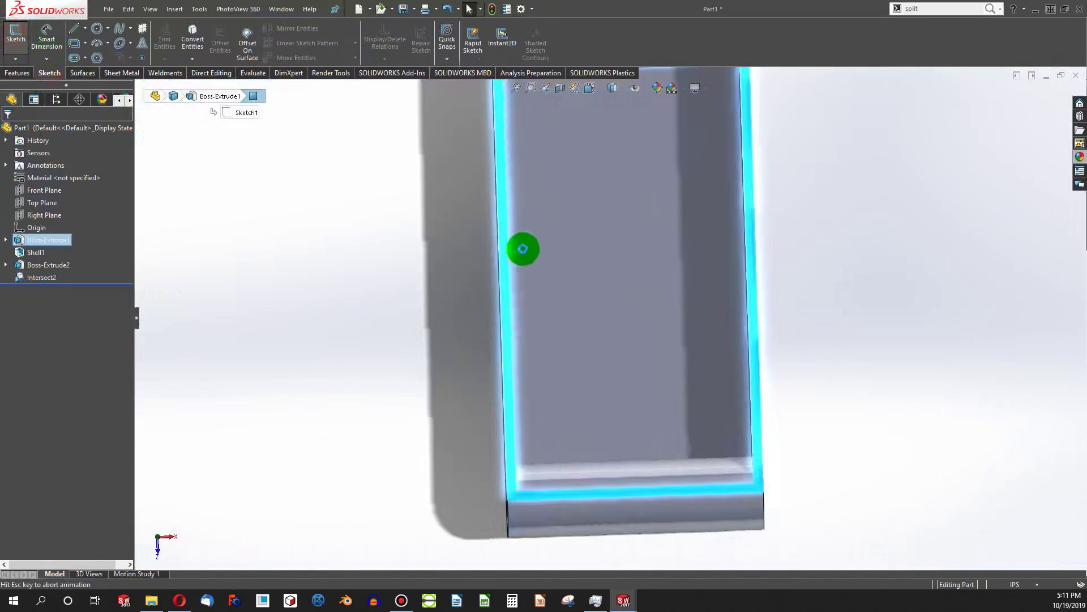
{"action": "left_click", "coordinate": [74, 29]}
{"action": "scroll", "coordinate": [497, 495], "scroll_direction": "down", "scroll_amount": 3}
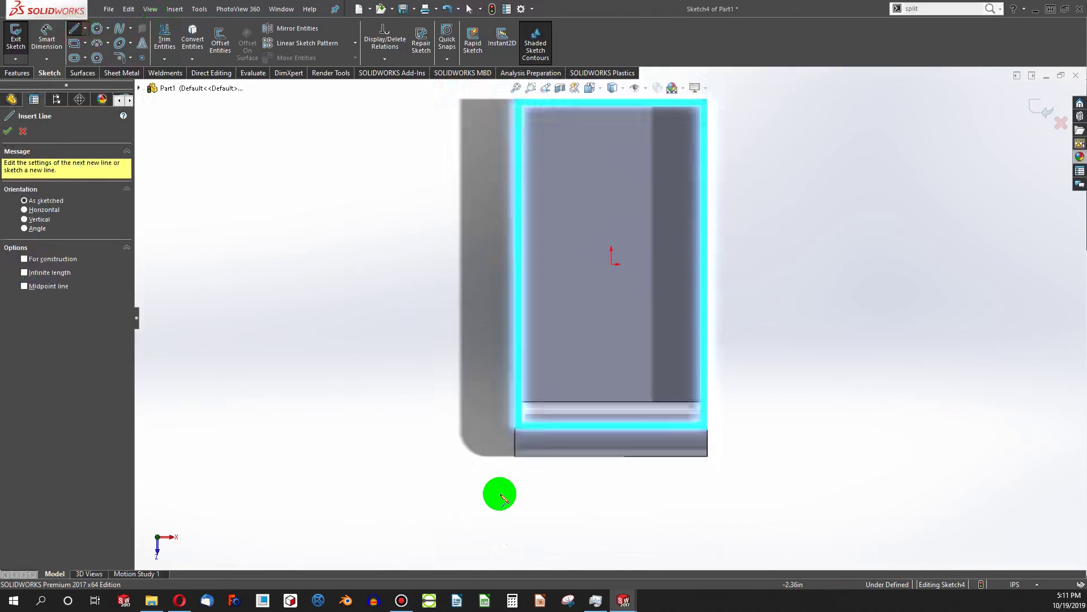
{"action": "scroll", "coordinate": [661, 211], "scroll_direction": "down", "scroll_amount": 4}
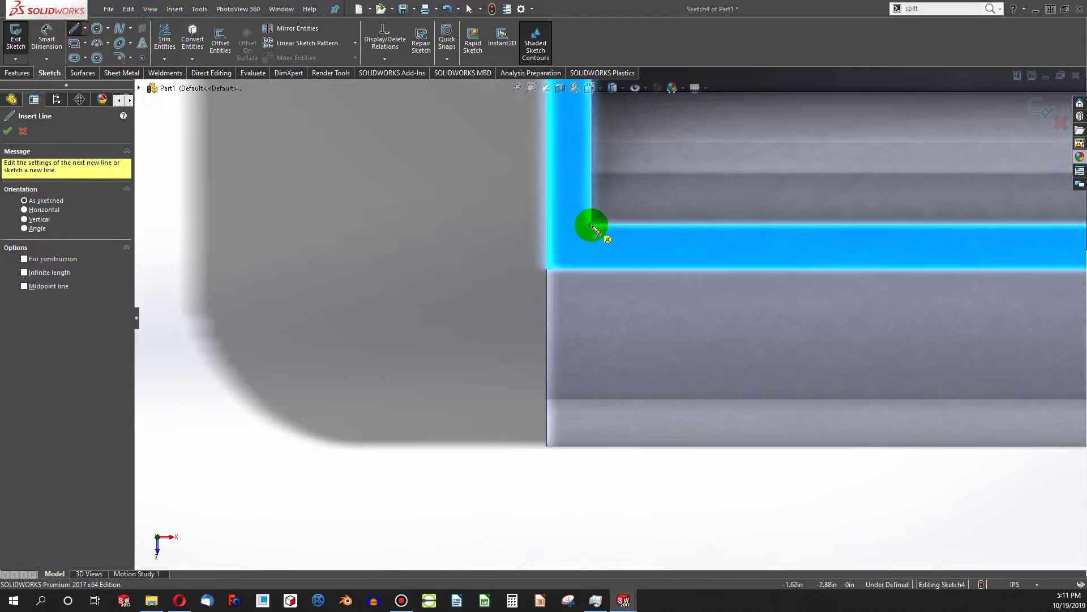
{"action": "left_click_drag", "start_coordinate": [593, 228], "coordinate": [595, 272]}
{"action": "left_click", "coordinate": [593, 270]}
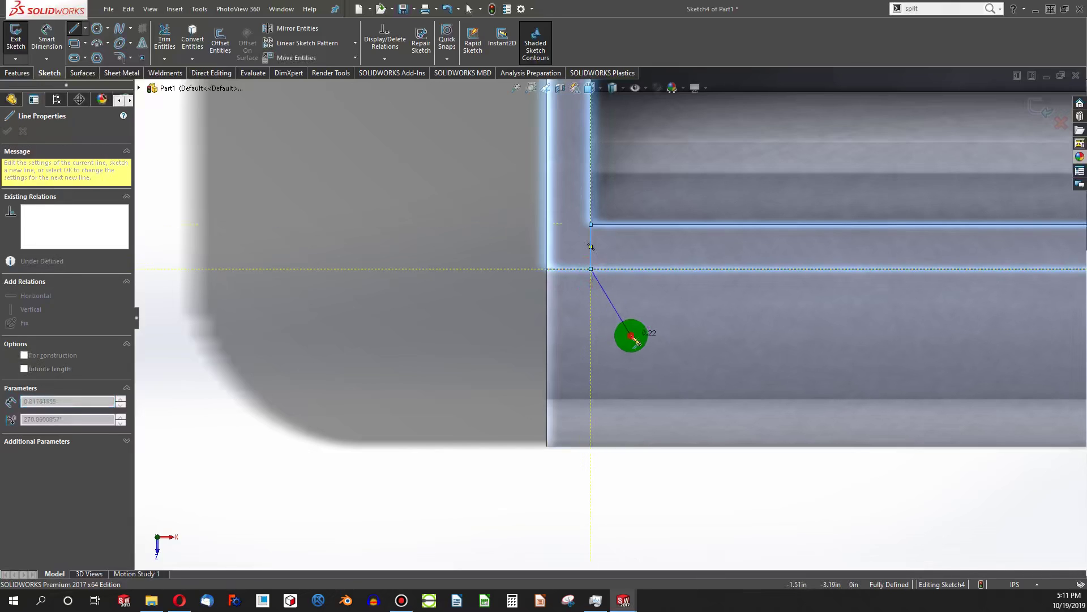
{"action": "double_click", "coordinate": [631, 336]}
Draw a matching vertical line about 0.13 in long from the opposite inner corner to the rim's tube-side edge.
{"action": "scroll", "coordinate": [634, 340], "scroll_direction": "up", "scroll_amount": 5}
{"action": "scroll", "coordinate": [764, 312], "scroll_direction": "up", "scroll_amount": 2}
{"action": "scroll", "coordinate": [859, 287], "scroll_direction": "down", "scroll_amount": 4}
{"action": "scroll", "coordinate": [859, 288], "scroll_direction": "down", "scroll_amount": 2}
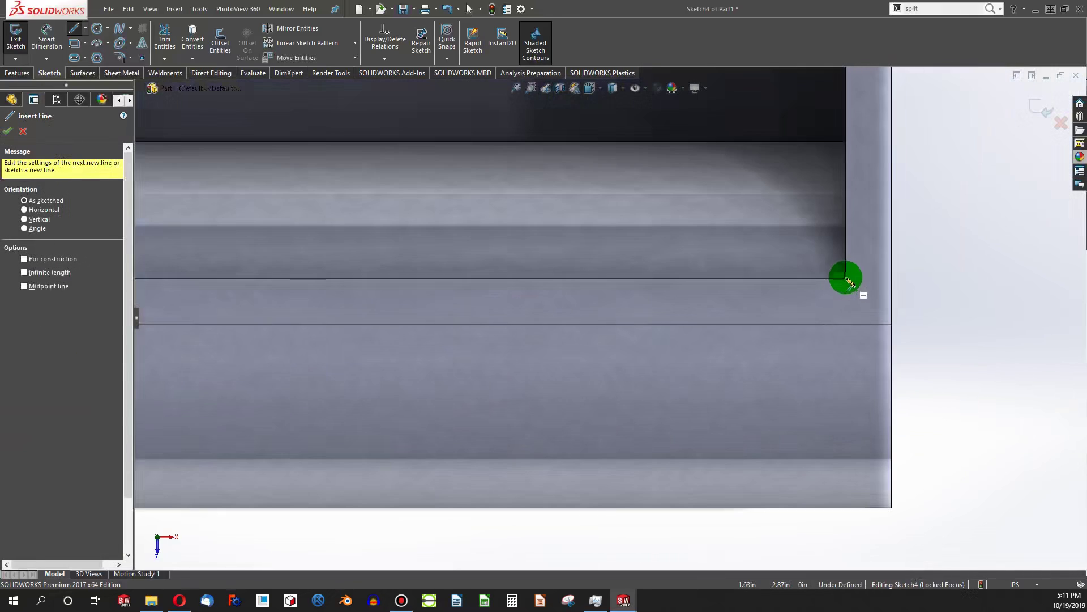
{"action": "left_click_drag", "start_coordinate": [847, 279], "coordinate": [842, 329]}
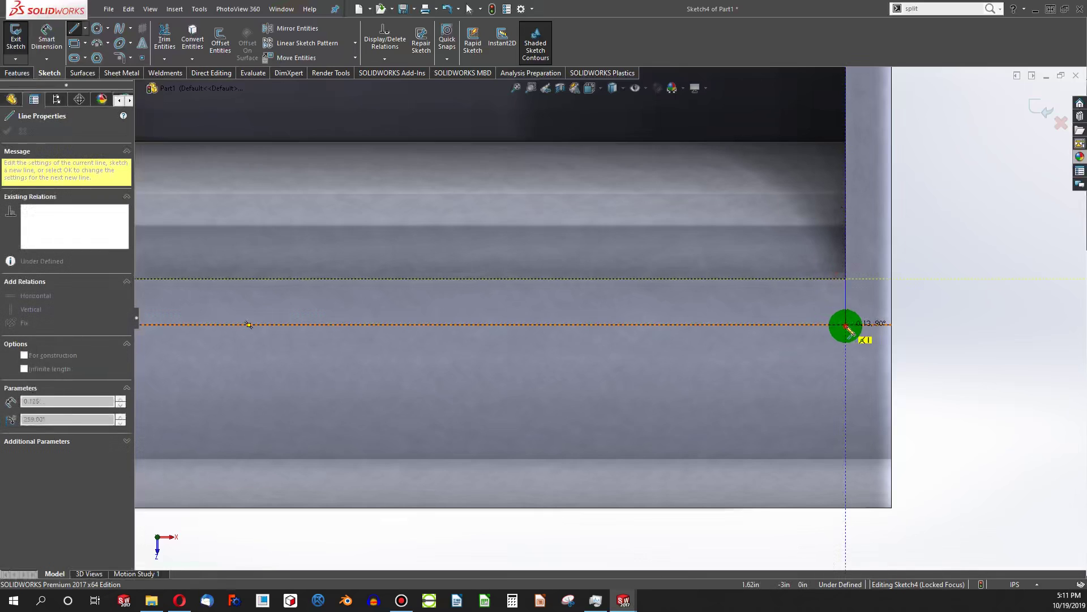
{"action": "key", "text": "Escape"}
{"action": "scroll", "coordinate": [781, 381], "scroll_direction": "up", "scroll_amount": 5}
{"action": "key", "text": "Escape"}
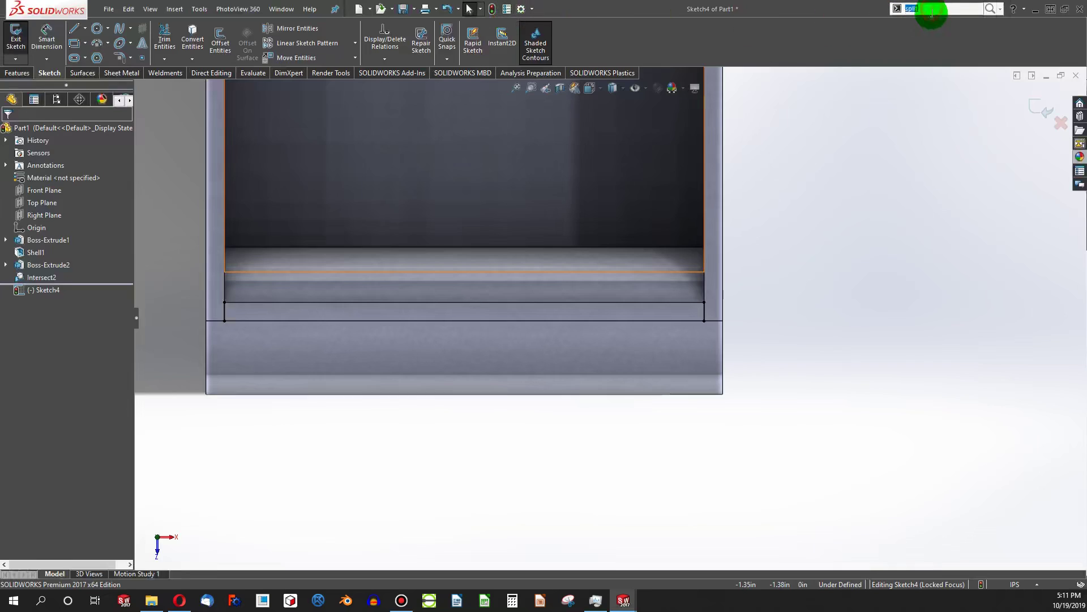
Create a projection split line from the current sketch on the tray's top rim face.
{"action": "left_click", "coordinate": [6, 72]}
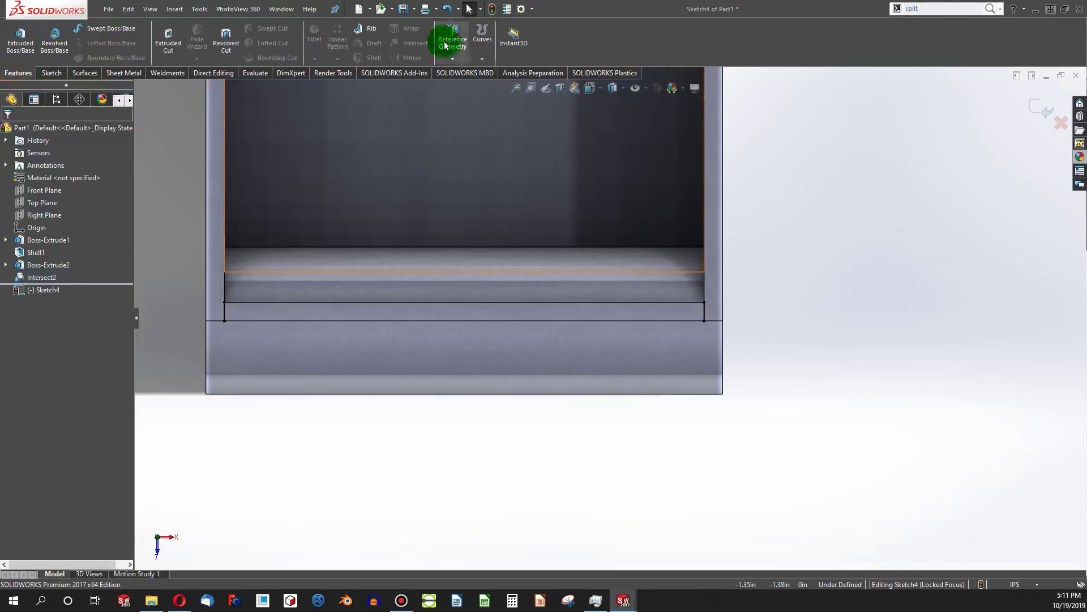
{"action": "left_click", "coordinate": [482, 58]}
{"action": "left_click", "coordinate": [492, 72]}
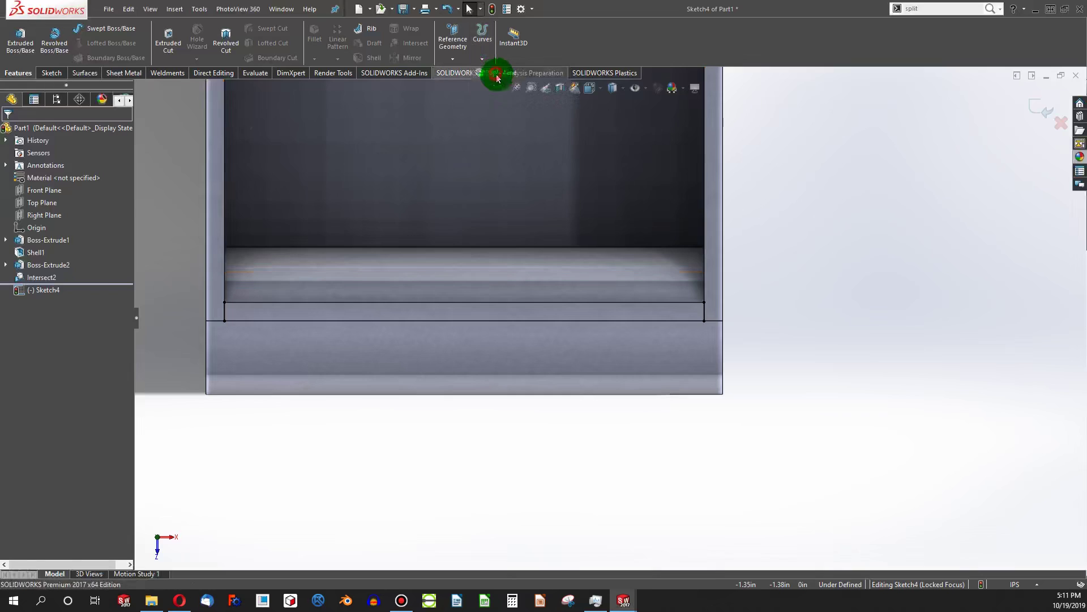
{"action": "left_click", "coordinate": [302, 317]}
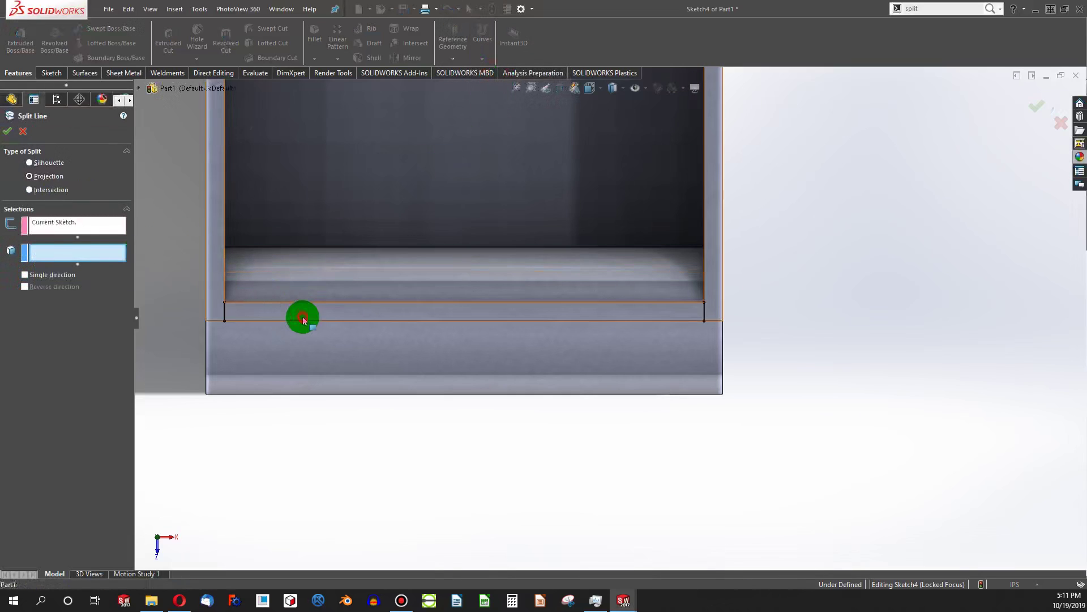
{"action": "left_click", "coordinate": [9, 132]}
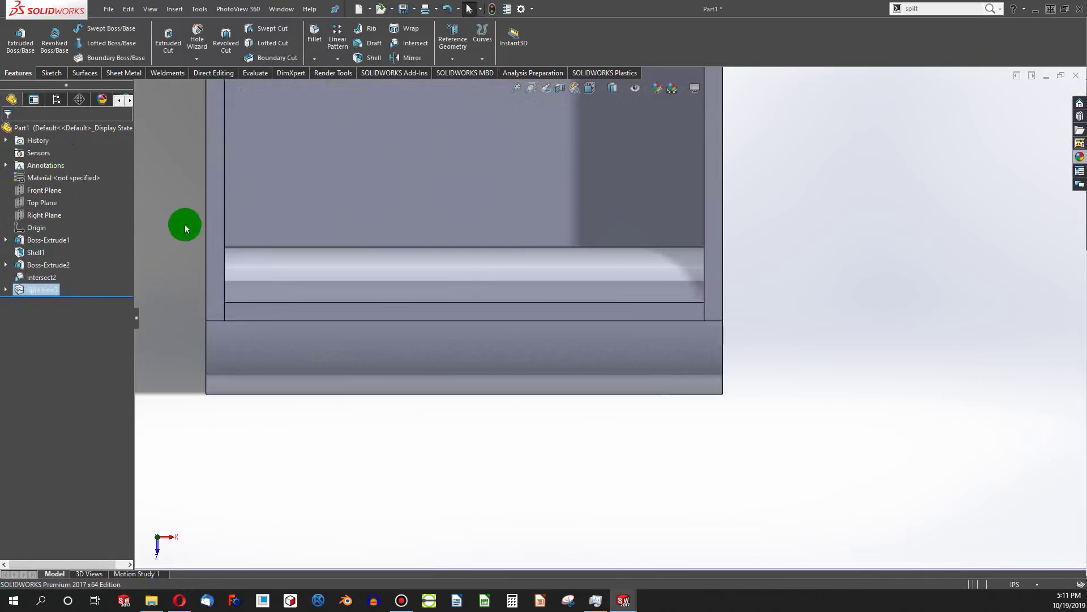
Remove the split rim strip beside the tube and the narrow face below it using Delete Face with the Delete option.
{"action": "middle_click_drag", "start_coordinate": [181, 225], "coordinate": [413, 267]}
{"action": "left_click", "coordinate": [80, 75]}
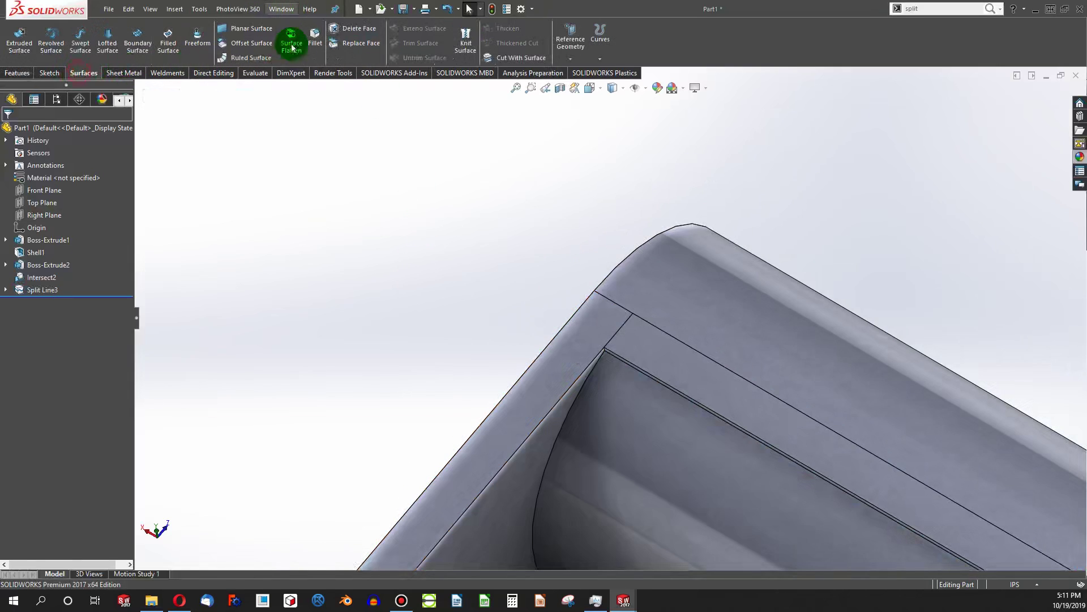
{"action": "left_click", "coordinate": [356, 34]}
{"action": "left_click", "coordinate": [668, 377]}
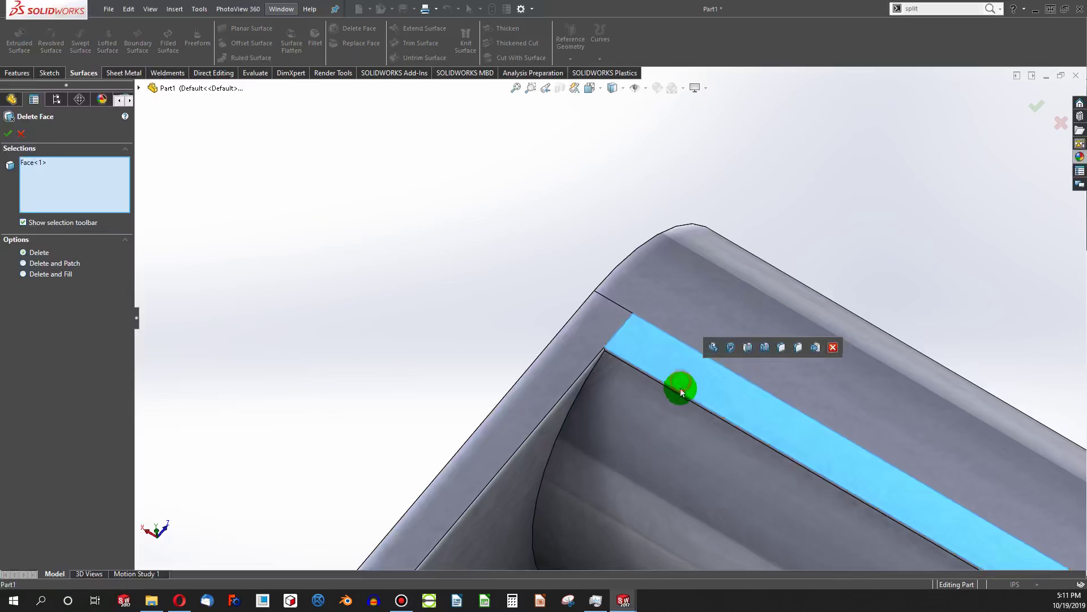
{"action": "scroll", "coordinate": [632, 351], "scroll_direction": "down", "scroll_amount": 5}
{"action": "left_click", "coordinate": [622, 336]}
{"action": "scroll", "coordinate": [631, 342], "scroll_direction": "up", "scroll_amount": 8}
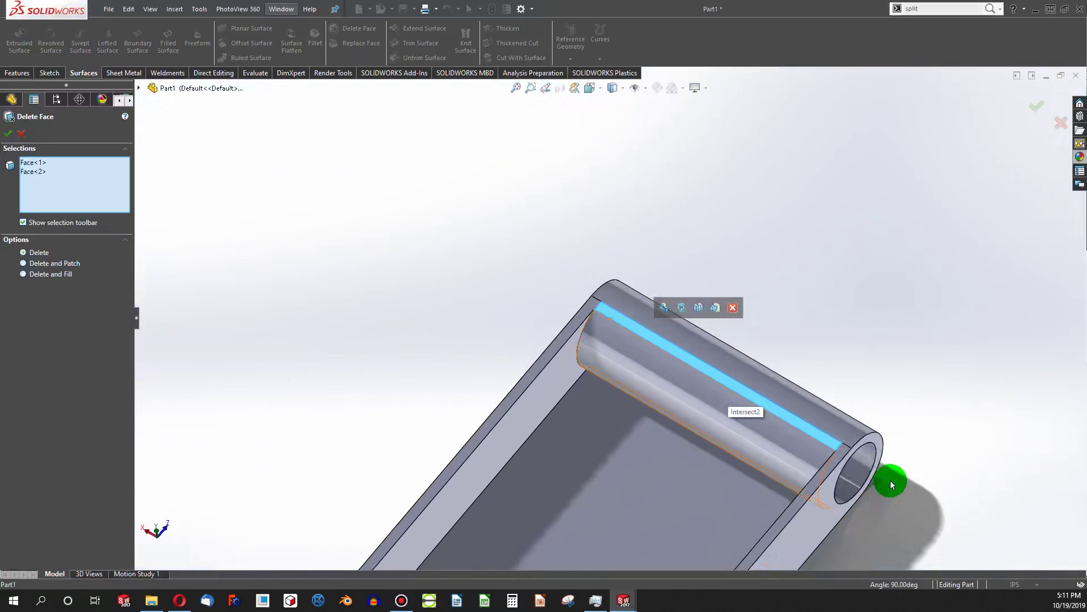
{"action": "scroll", "coordinate": [891, 480], "scroll_direction": "down", "scroll_amount": 3}
{"action": "scroll", "coordinate": [722, 355], "scroll_direction": "down", "scroll_amount": 3}
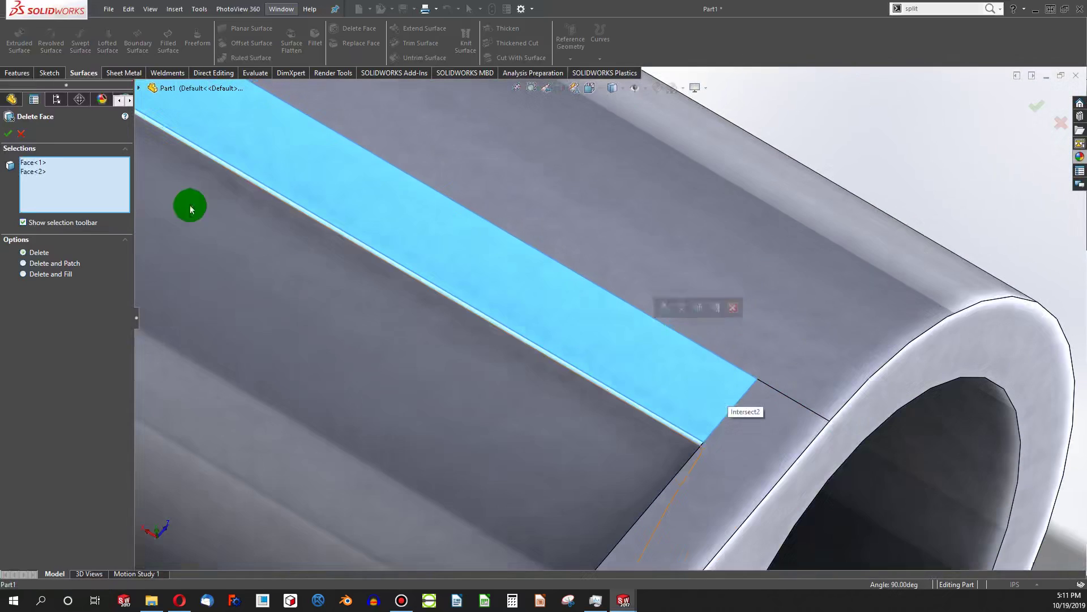
{"action": "left_click", "coordinate": [6, 134]}
Inspect the opened strip beside the tube, and change the face deletion's option to Delete and Patch.
{"action": "scroll", "coordinate": [616, 402], "scroll_direction": "up", "scroll_amount": 8}
{"action": "scroll", "coordinate": [359, 187], "scroll_direction": "down", "scroll_amount": 5}
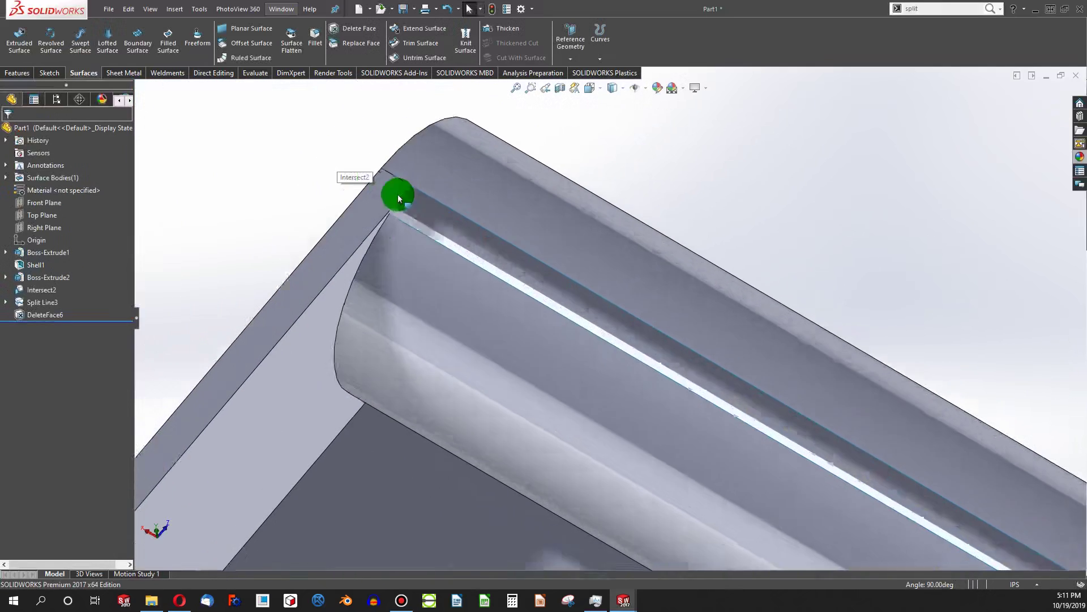
{"action": "middle_click_drag", "start_coordinate": [397, 195], "coordinate": [415, 154]}
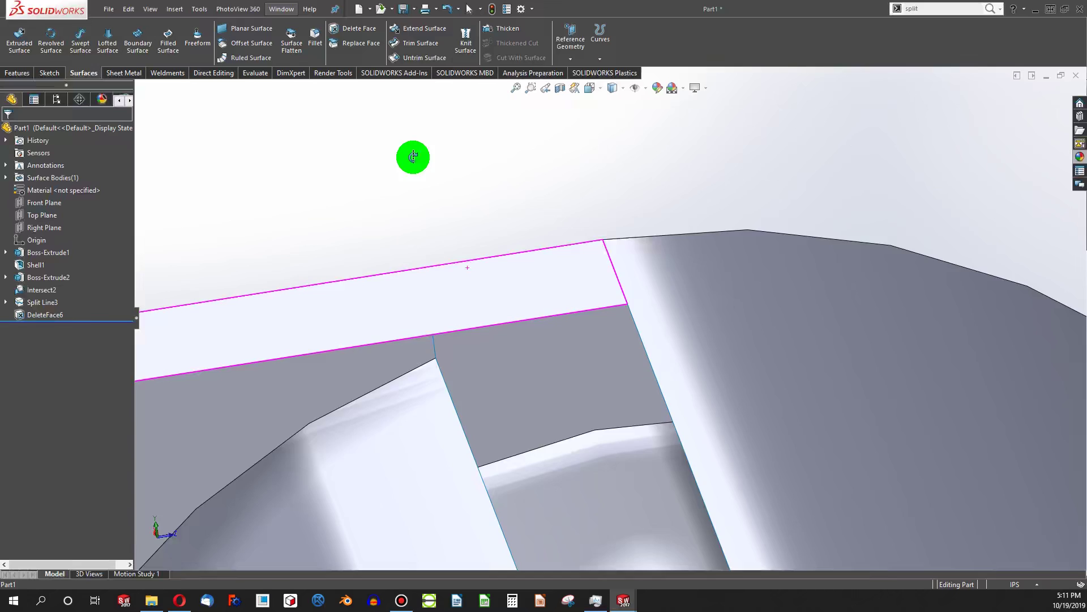
{"action": "middle_click_drag", "start_coordinate": [413, 157], "coordinate": [342, 223]}
{"action": "left_click", "coordinate": [45, 318]}
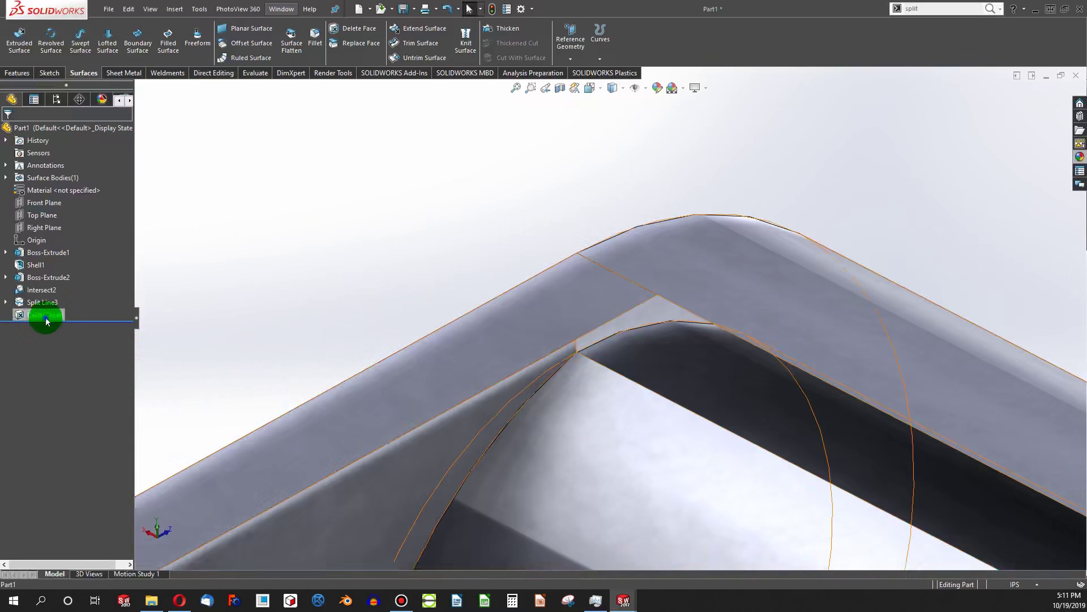
{"action": "right_click", "coordinate": [46, 315]}
{"action": "left_click", "coordinate": [56, 287]}
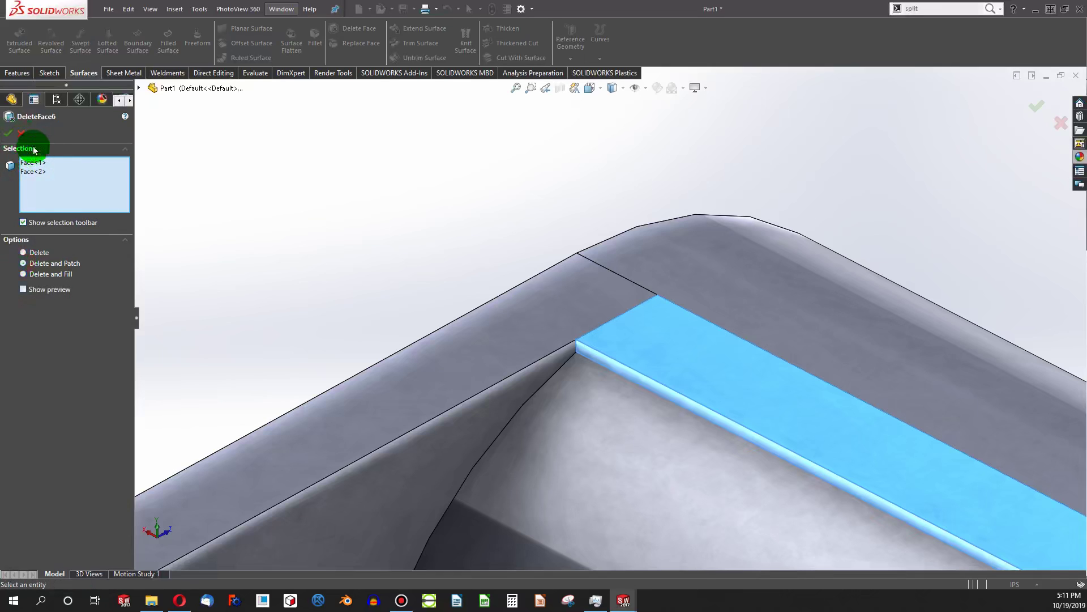
{"action": "scroll", "coordinate": [606, 366], "scroll_direction": "up", "scroll_amount": 5}
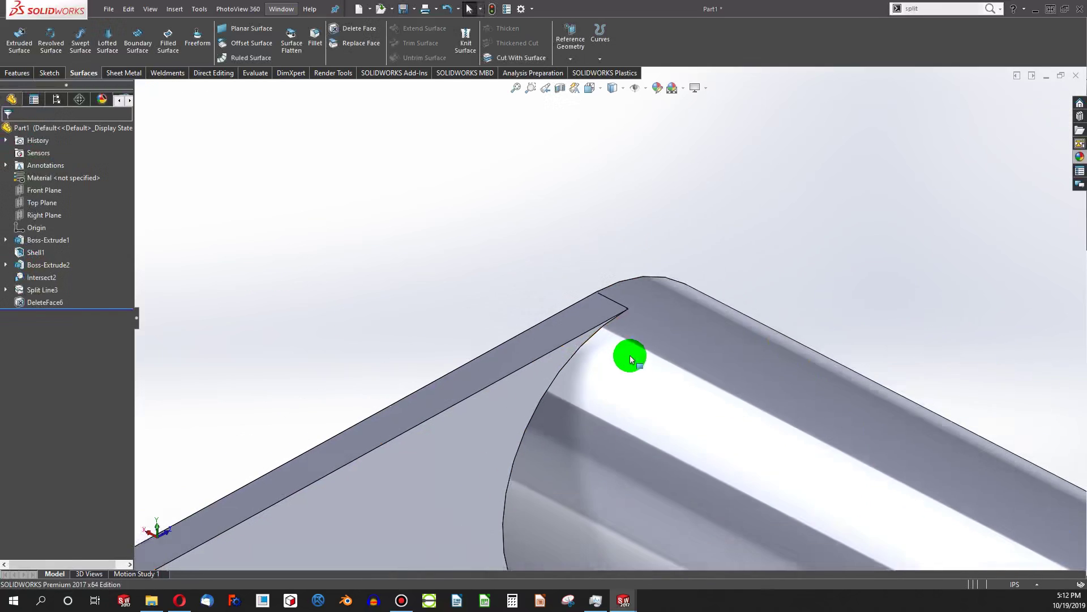
Inspect the patched corner where the tray rim meets the tube, and the overall tray model.
{"action": "scroll", "coordinate": [631, 358], "scroll_direction": "down", "scroll_amount": 5}
{"action": "left_click", "coordinate": [623, 316]}
{"action": "scroll", "coordinate": [614, 303], "scroll_direction": "up", "scroll_amount": 1}
{"action": "scroll", "coordinate": [601, 340], "scroll_direction": "up", "scroll_amount": 6}
{"action": "middle_click_drag", "start_coordinate": [694, 456], "coordinate": [699, 414]}
{"action": "scroll", "coordinate": [700, 413], "scroll_direction": "up", "scroll_amount": 5}
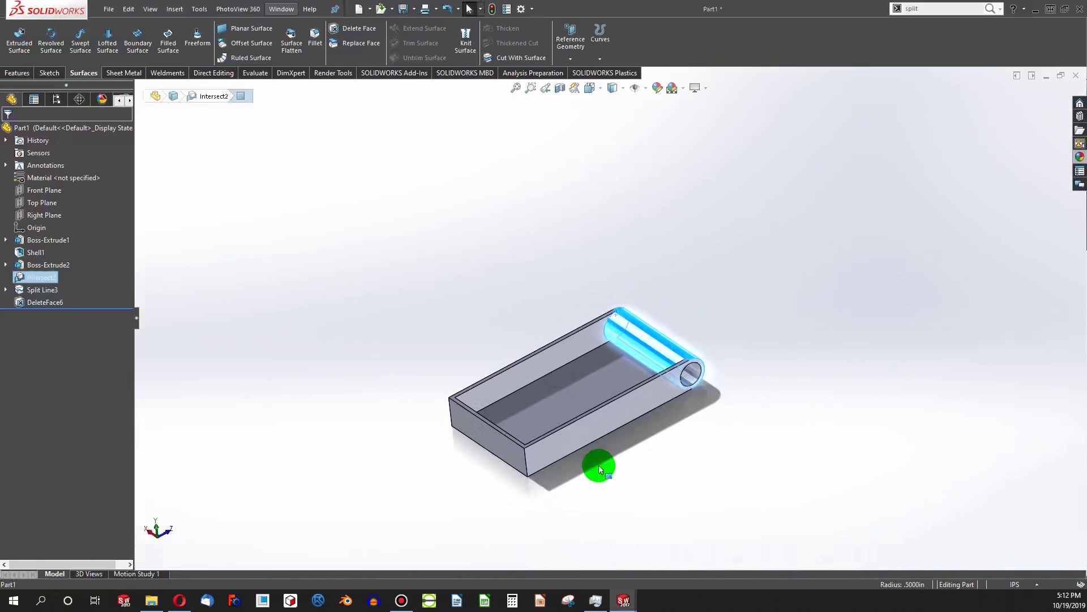
Switch to Part2 and examine the split circular faces on the wooden board.
{"action": "mouse_move", "coordinate": [641, 599]}
{"action": "left_click", "coordinate": [631, 540]}
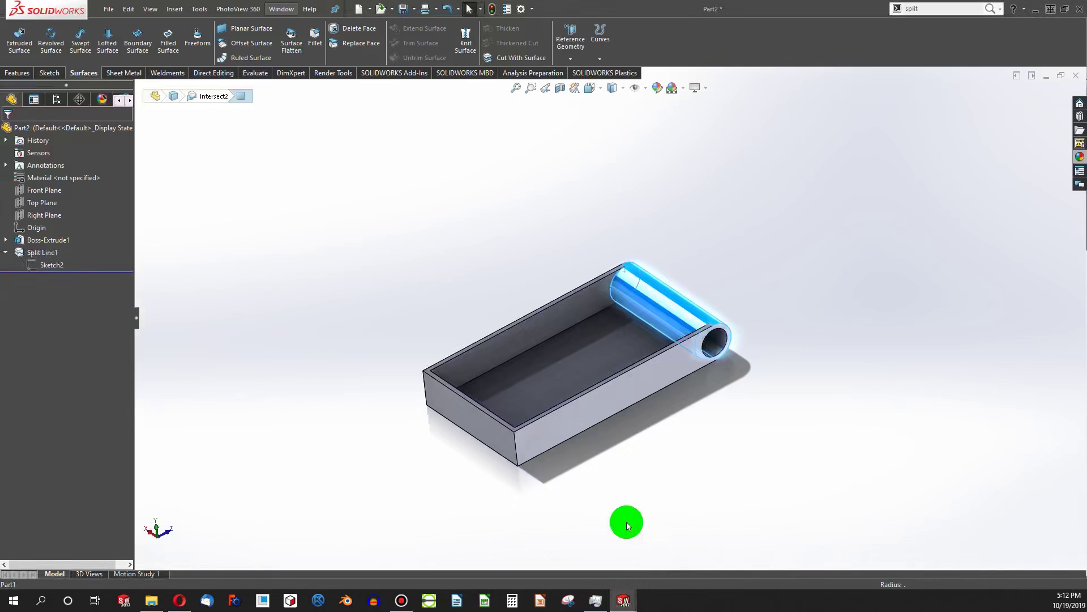
{"action": "middle_click_drag", "start_coordinate": [590, 351], "coordinate": [646, 332]}
{"action": "scroll", "coordinate": [631, 348], "scroll_direction": "down", "scroll_amount": 5}
{"action": "left_click", "coordinate": [631, 348]}
{"action": "scroll", "coordinate": [628, 367], "scroll_direction": "up", "scroll_amount": 5}
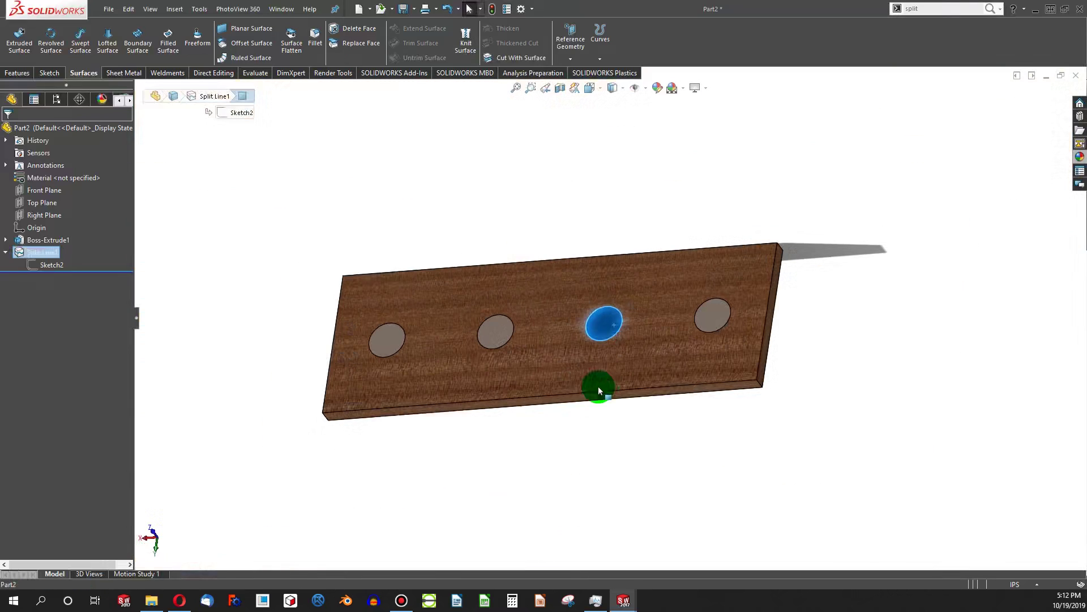
{"action": "left_click", "coordinate": [546, 432]}
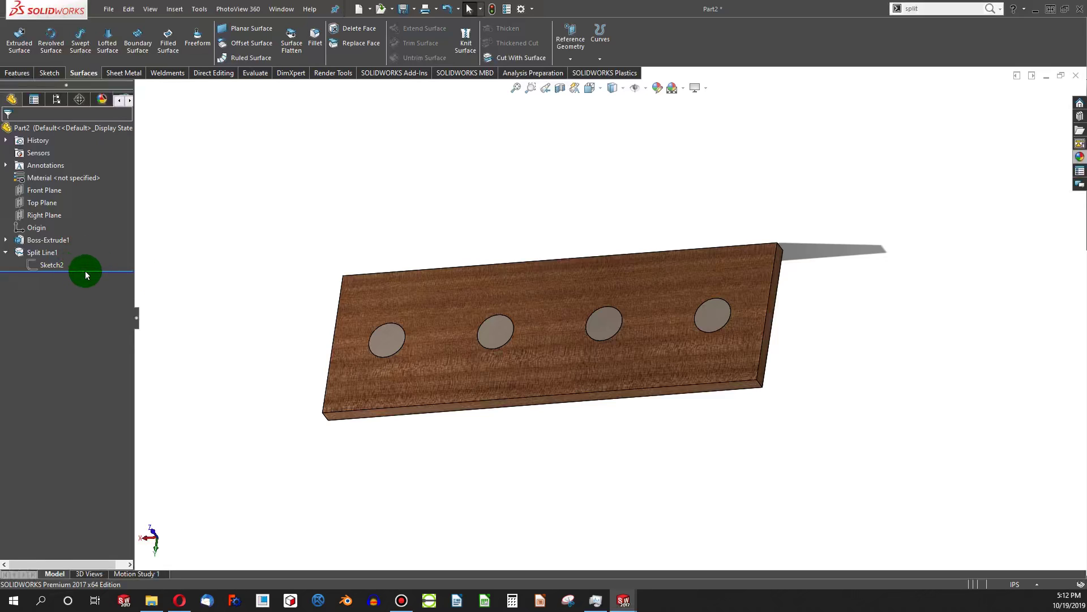
Roll Part2 back to before its existing split line and start a sketch on the board's large face.
{"action": "left_click_drag", "start_coordinate": [85, 270], "coordinate": [79, 244]}
{"action": "left_click", "coordinate": [520, 363]}
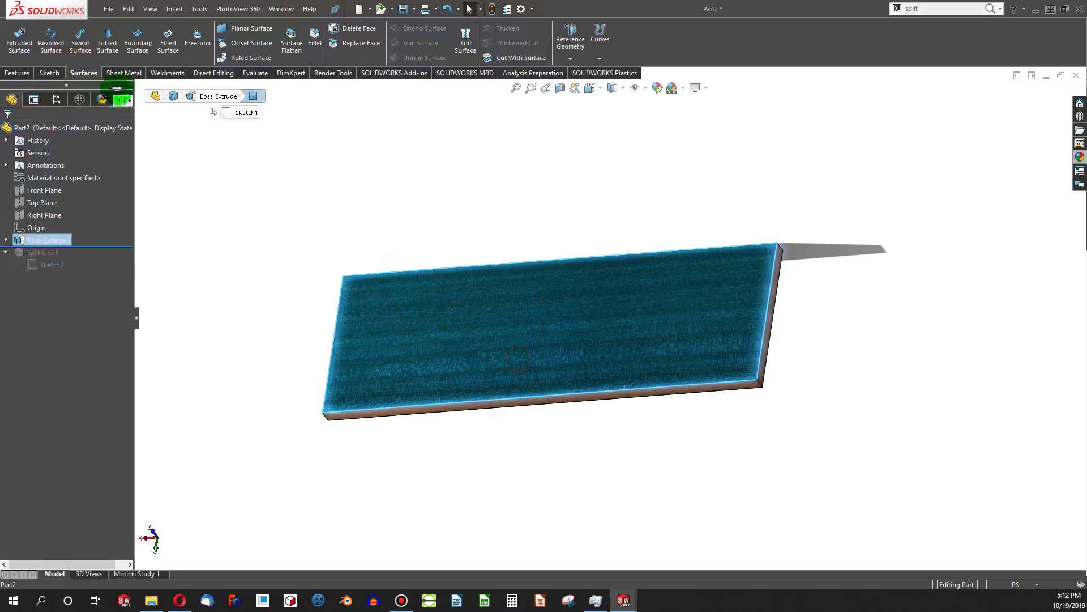
{"action": "left_click", "coordinate": [56, 80]}
{"action": "left_click", "coordinate": [17, 34]}
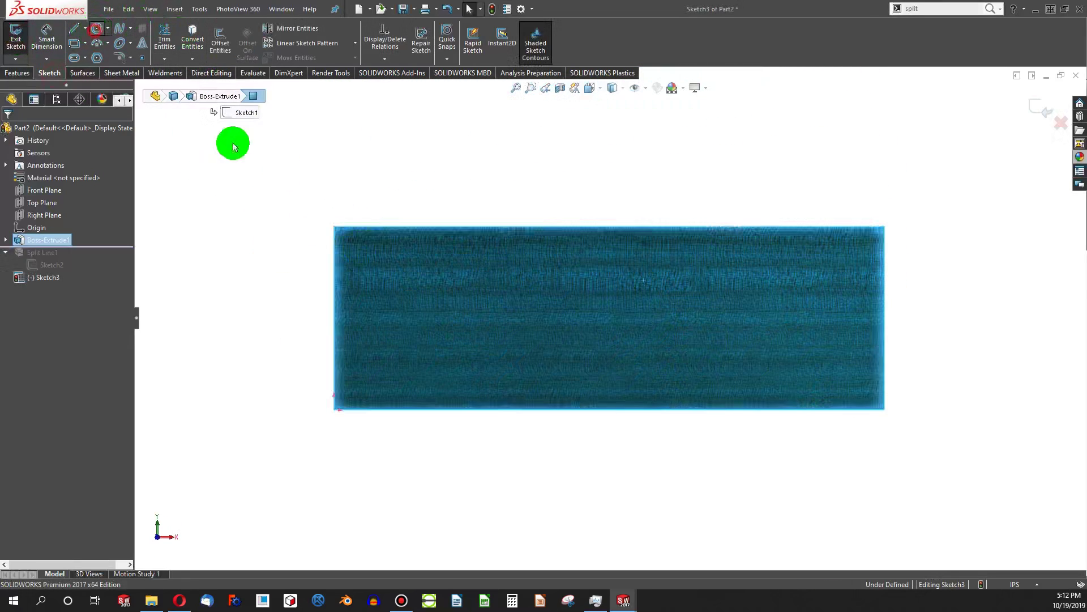
Sketch four circles of unequal size in a row across the board's face, the third about 0.16 in in radius.
{"action": "left_click", "coordinate": [410, 307]}
{"action": "left_click", "coordinate": [429, 309]}
{"action": "left_click", "coordinate": [545, 327]}
{"action": "left_click", "coordinate": [581, 329]}
{"action": "left_click", "coordinate": [654, 338]}
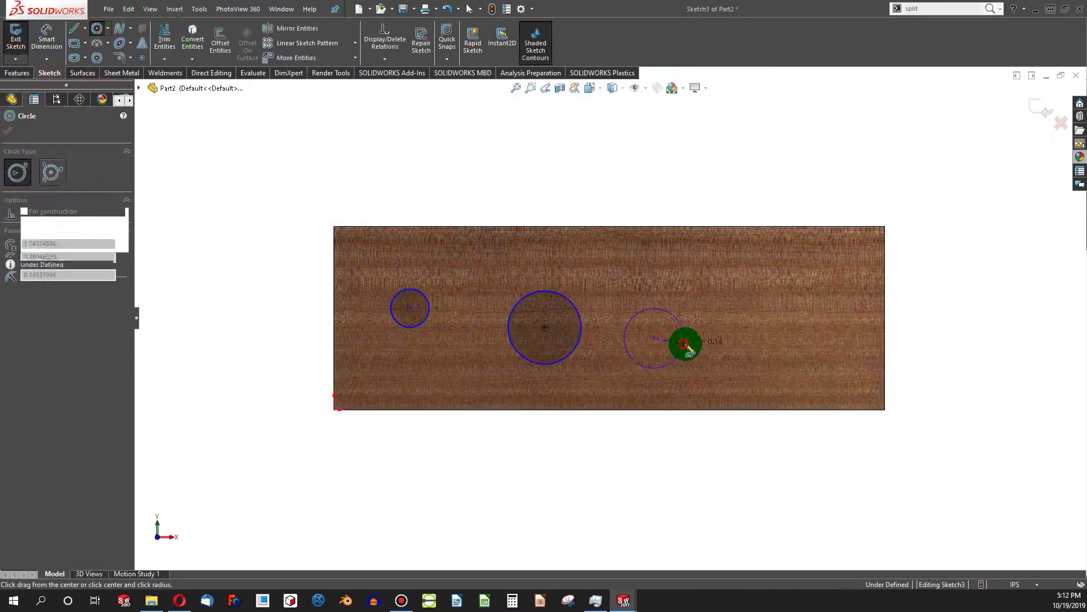
{"action": "left_click", "coordinate": [684, 343]}
{"action": "left_click", "coordinate": [751, 343]}
{"action": "left_click", "coordinate": [724, 346]}
{"action": "key", "text": "Escape"}
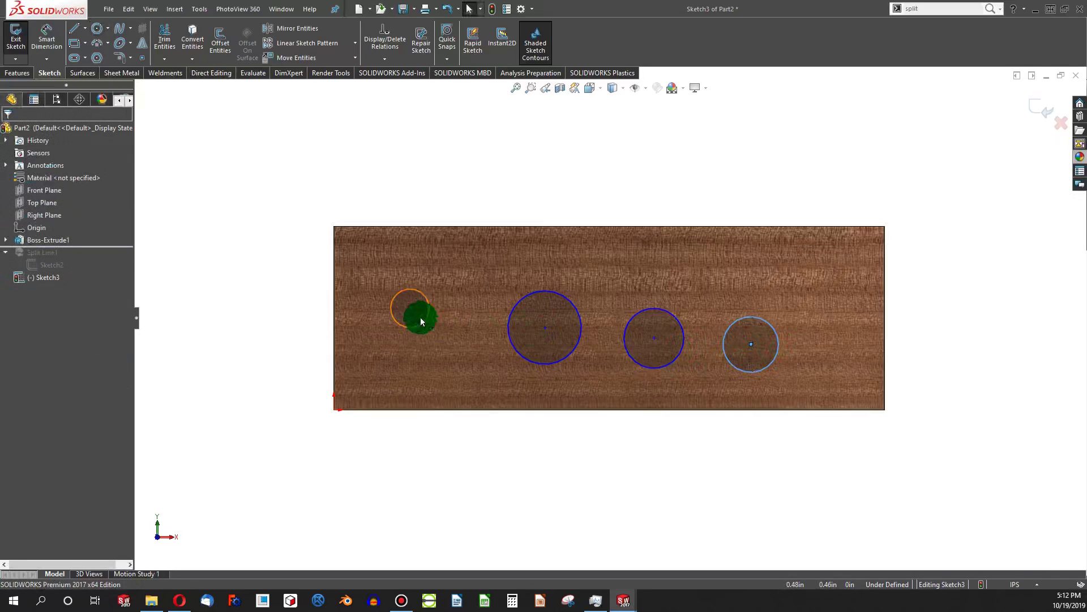
Align the four circle centers with a Horizontal relation.
{"action": "left_click", "coordinate": [410, 307]}
{"action": "left_click", "coordinate": [545, 327], "text": "ctrl"}
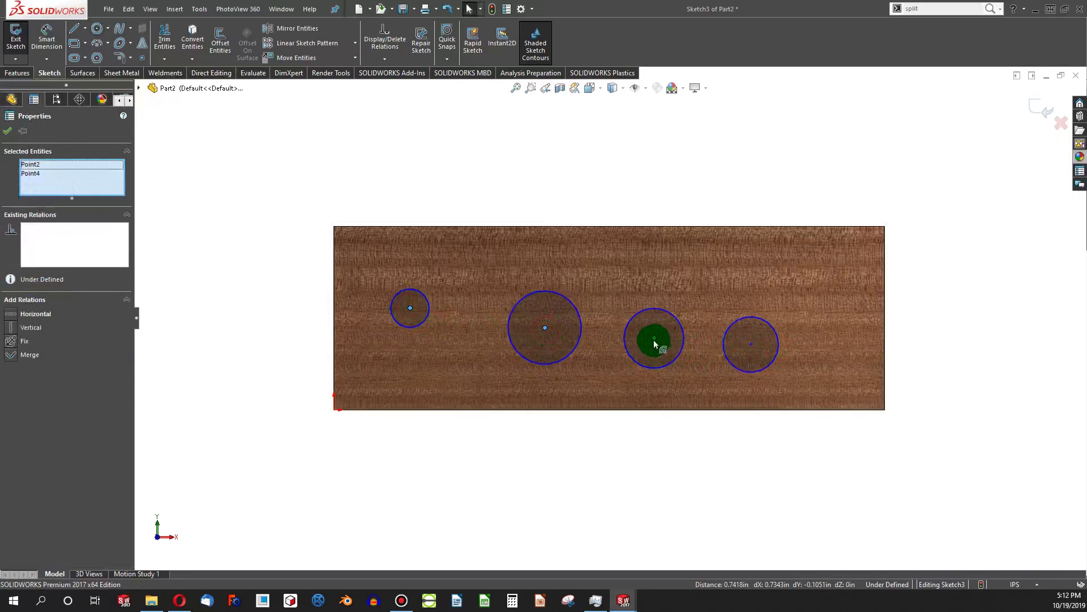
{"action": "left_click", "coordinate": [751, 344], "text": "ctrl"}
{"action": "left_click", "coordinate": [64, 314]}
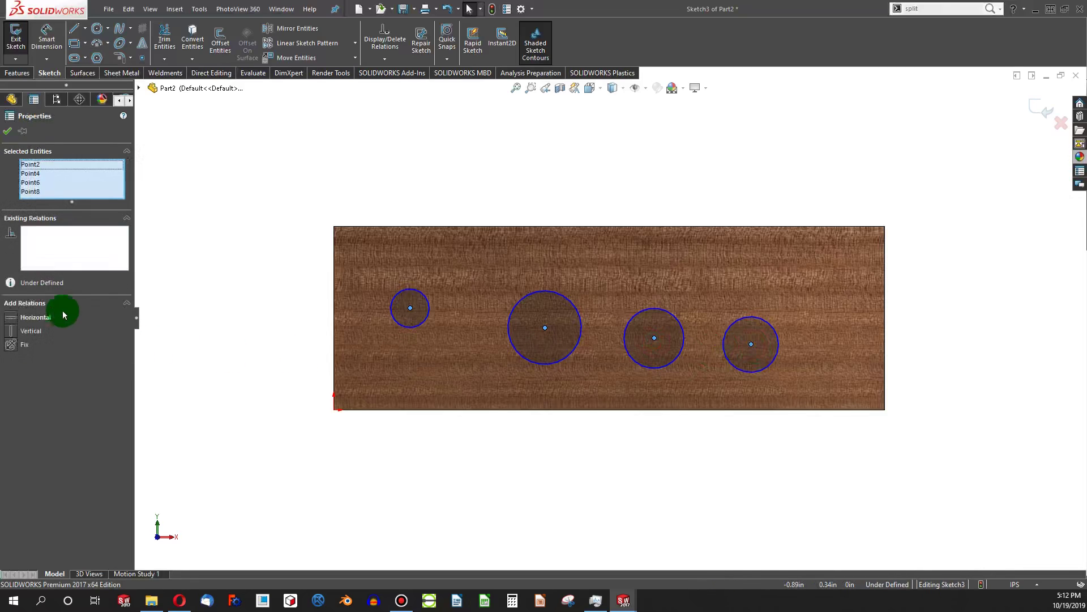
{"action": "left_click", "coordinate": [9, 324]}
{"action": "left_click", "coordinate": [197, 364]}
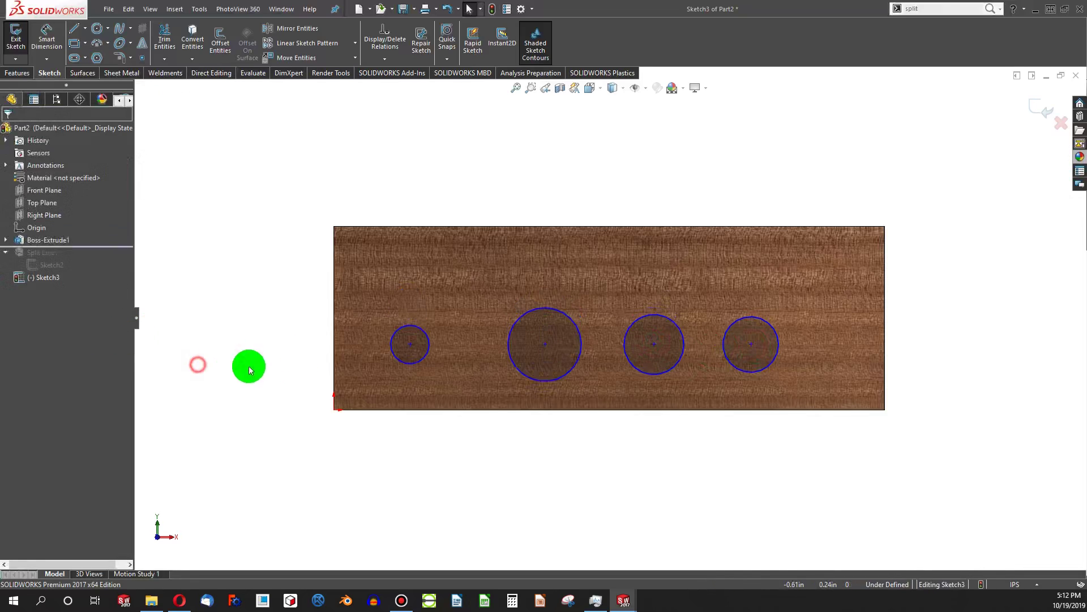
Make all four circles the same size with an Equal relation.
{"action": "left_click", "coordinate": [427, 342]}
{"action": "left_click", "coordinate": [541, 341], "text": "ctrl"}
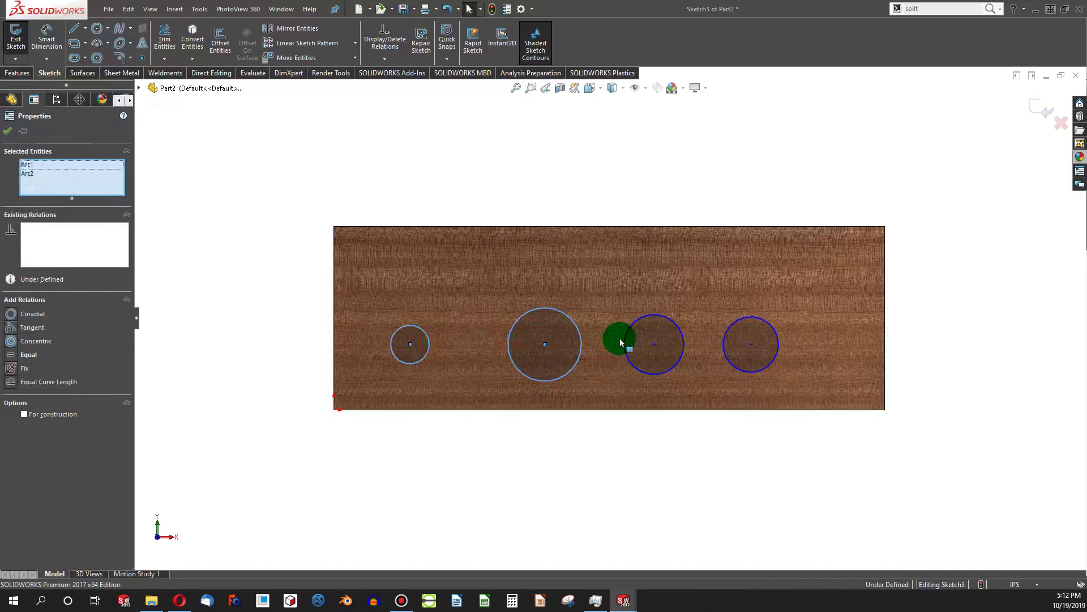
{"action": "left_click", "coordinate": [648, 341], "text": "ctrl"}
{"action": "left_click", "coordinate": [729, 338], "text": "ctrl"}
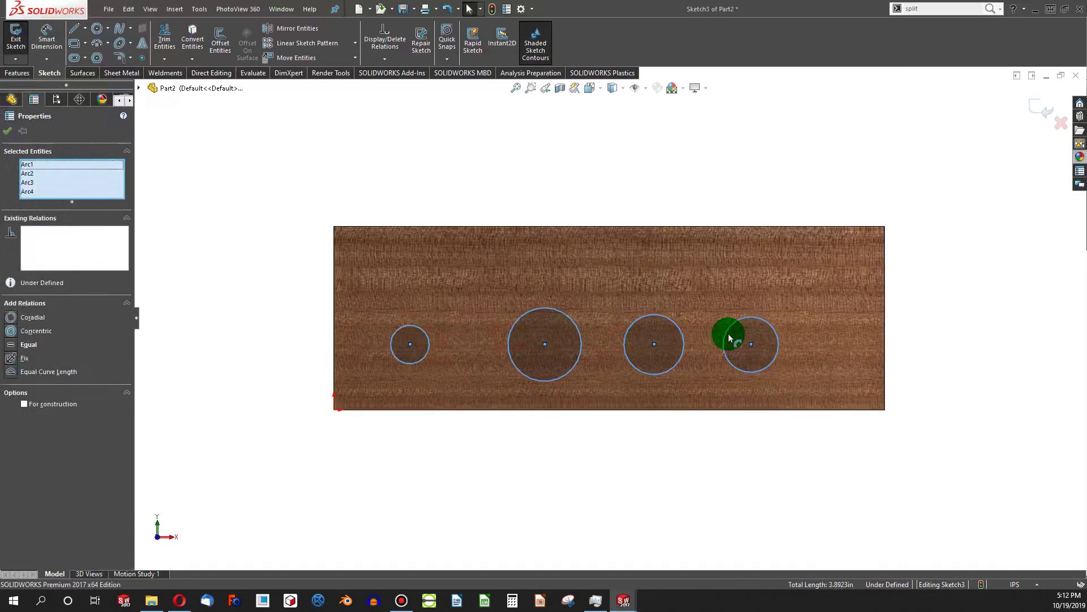
{"action": "left_click", "coordinate": [25, 344]}
{"action": "left_click", "coordinate": [240, 328]}
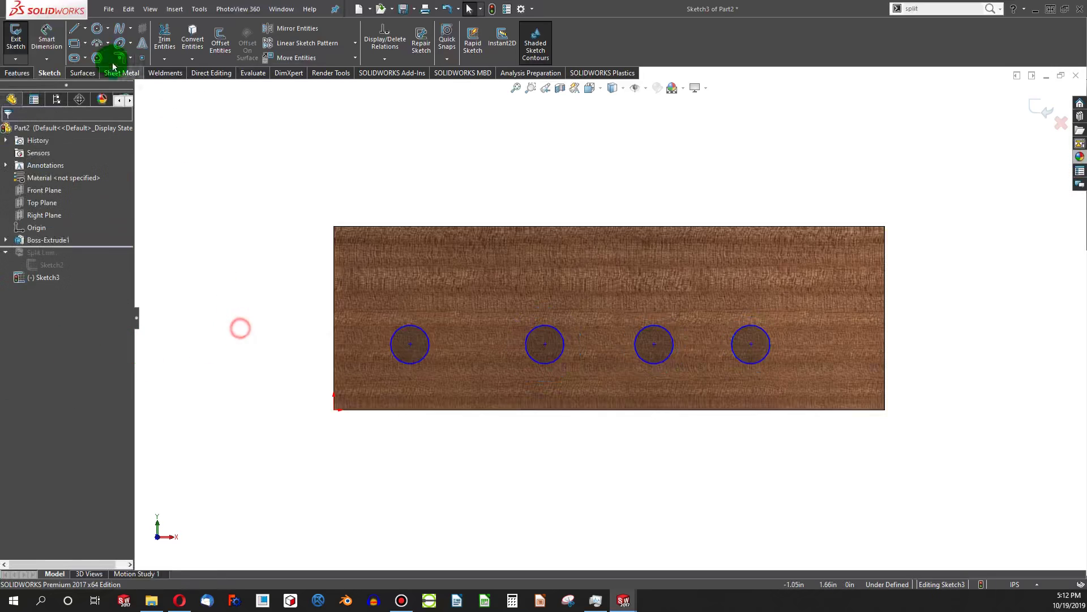
Draw three centerlines connecting the centers of the four circles in sequence.
{"action": "left_click", "coordinate": [85, 29]}
{"action": "left_click", "coordinate": [92, 56]}
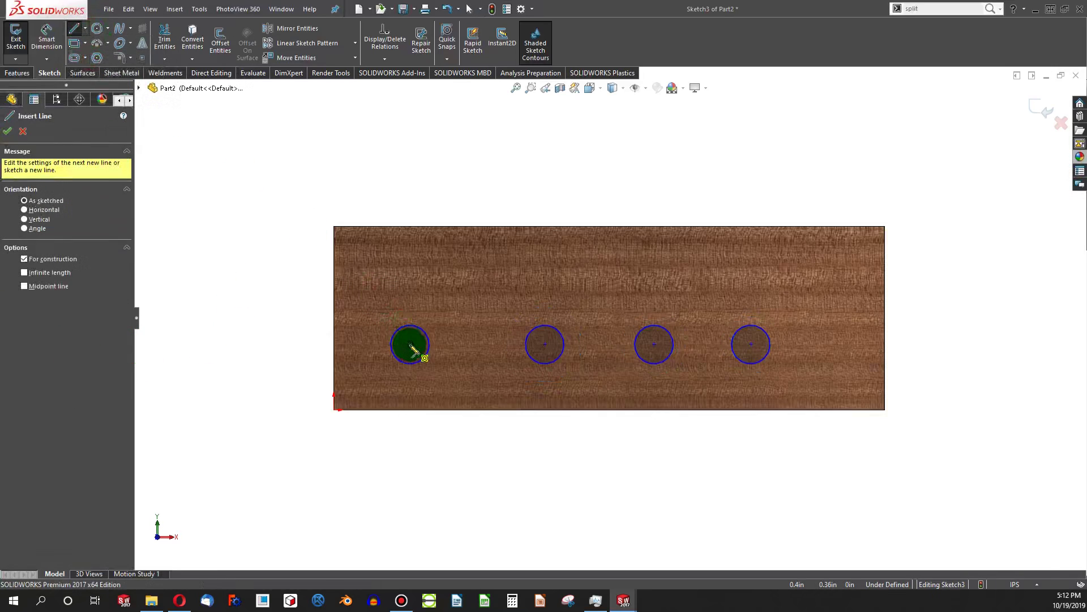
{"action": "left_click", "coordinate": [410, 343]}
{"action": "left_click", "coordinate": [545, 344]}
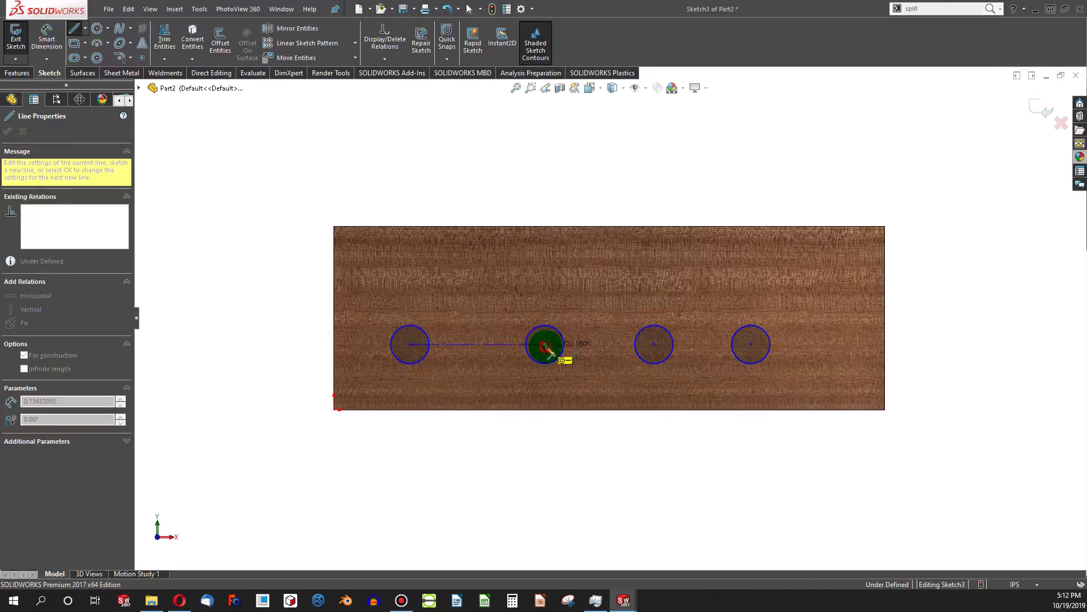
{"action": "left_click", "coordinate": [654, 344]}
{"action": "left_click", "coordinate": [751, 343]}
{"action": "key", "text": "Escape"}
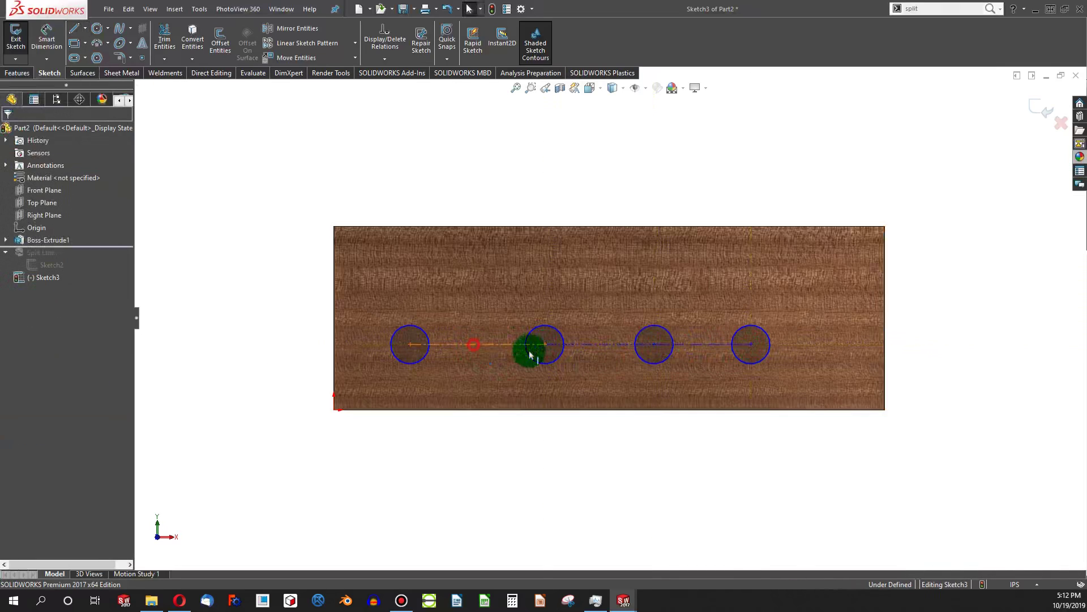
Make the three centerlines equal in length and reposition the circle row, placing the last center at about X 2.48, Y 0.52 in.
{"action": "left_click", "coordinate": [619, 347]}
{"action": "left_click", "coordinate": [698, 345], "text": "ctrl"}
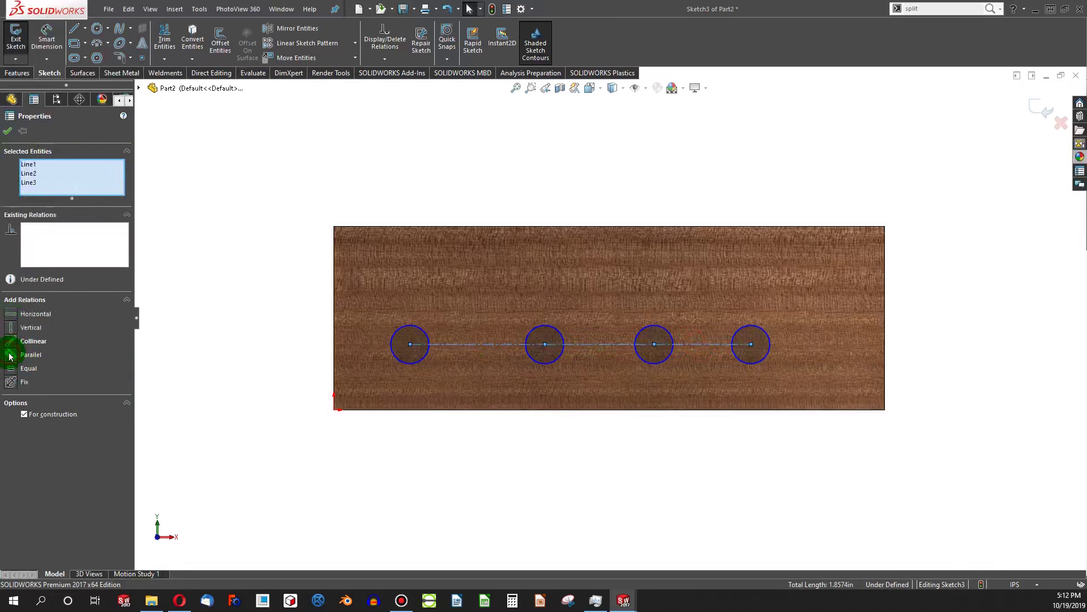
{"action": "left_click", "coordinate": [9, 370]}
{"action": "left_click", "coordinate": [168, 389]}
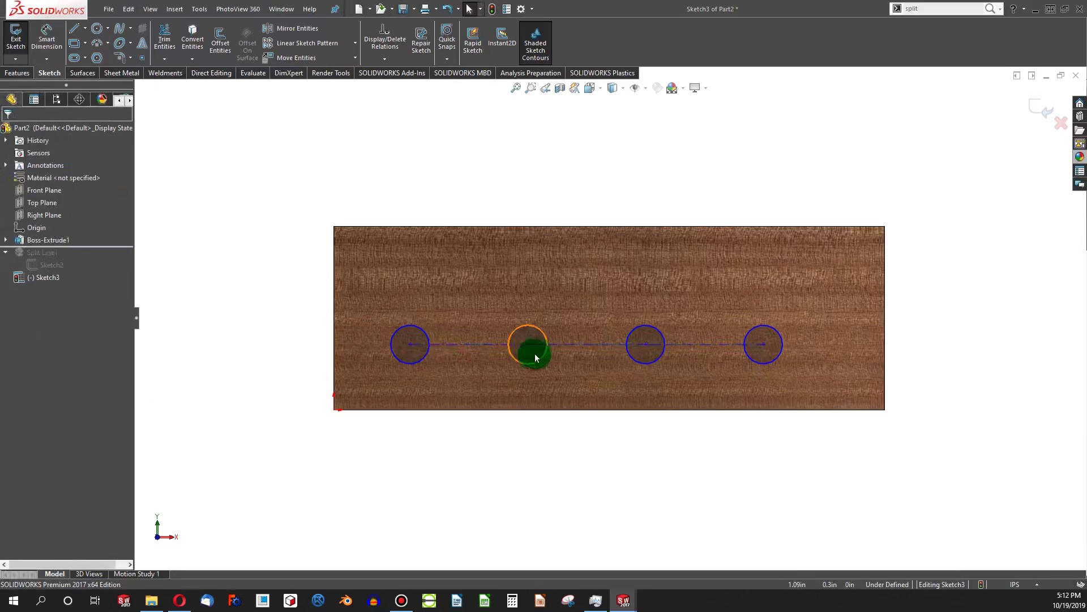
{"action": "left_click_drag", "start_coordinate": [528, 347], "coordinate": [545, 321]}
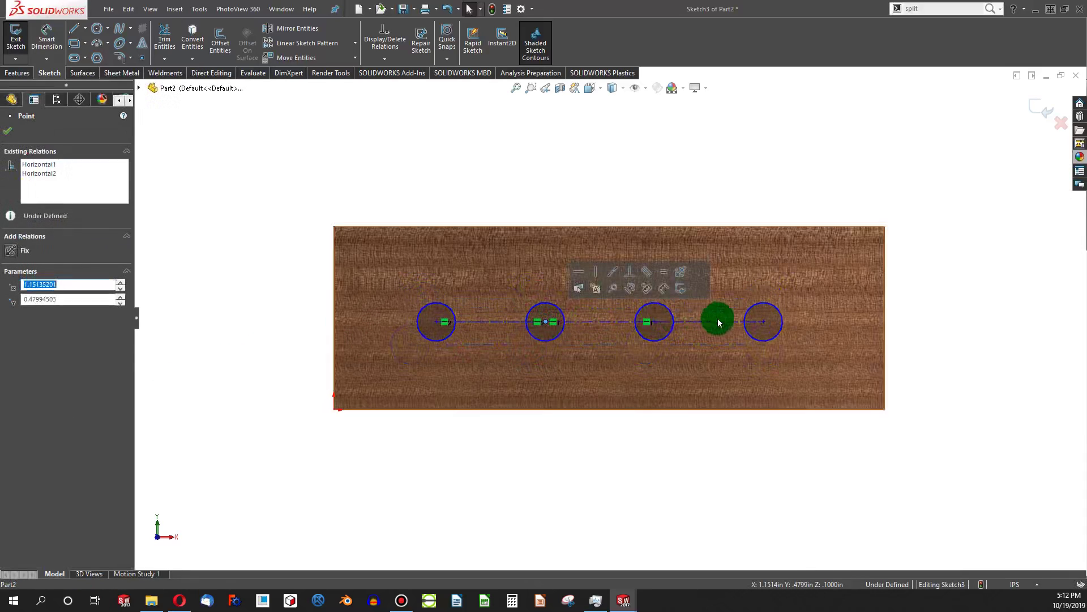
{"action": "left_click_drag", "start_coordinate": [766, 326], "coordinate": [790, 314]}
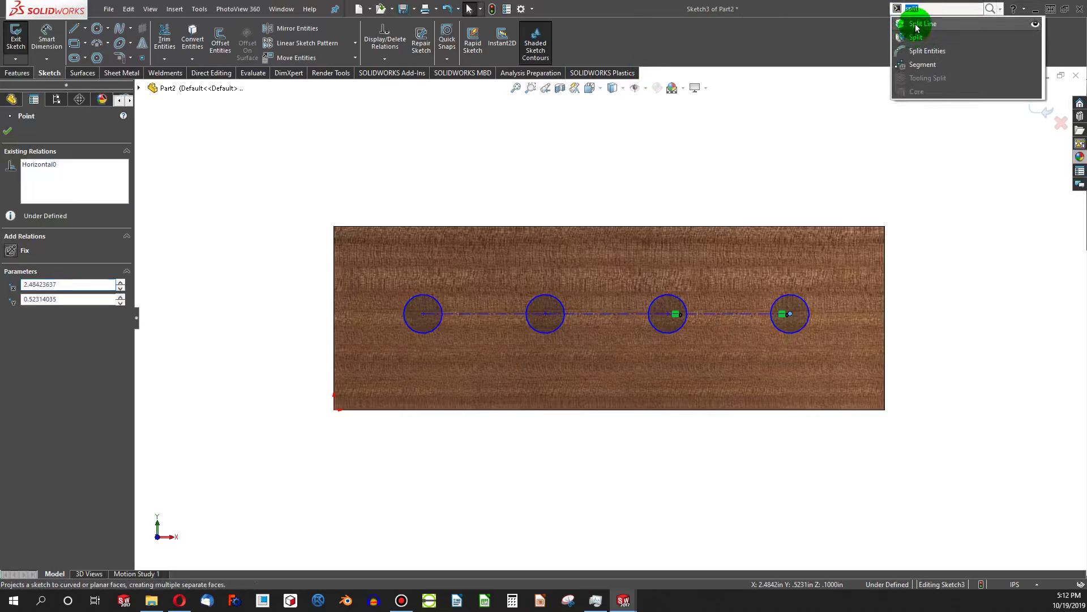
Create a projection split line from the current four-circle sketch on the board's large face.
{"action": "left_click", "coordinate": [912, 27]}
{"action": "left_click", "coordinate": [349, 282]}
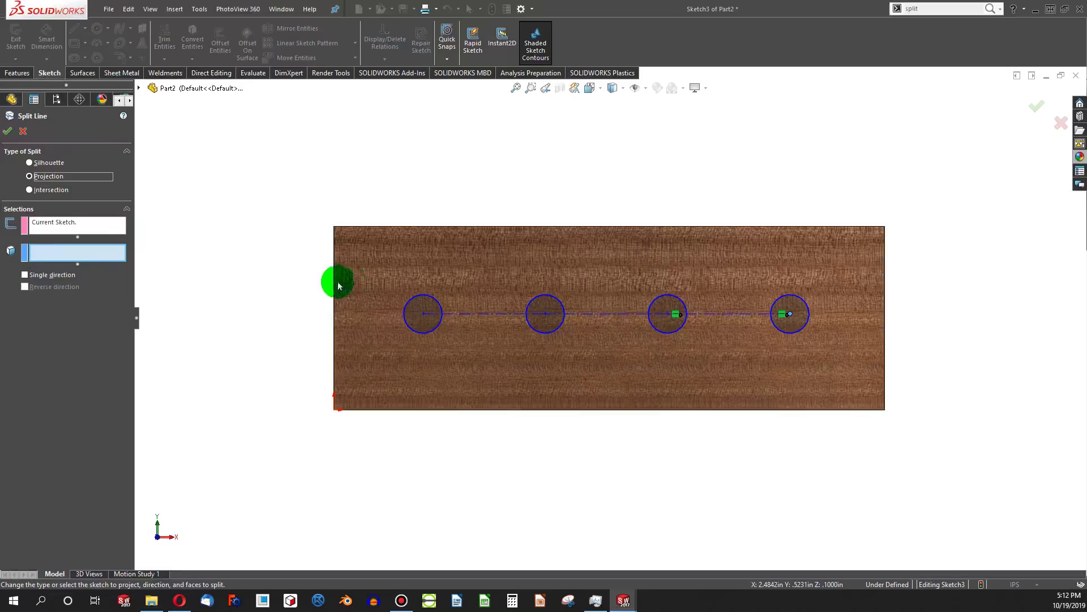
{"action": "left_click", "coordinate": [7, 132]}
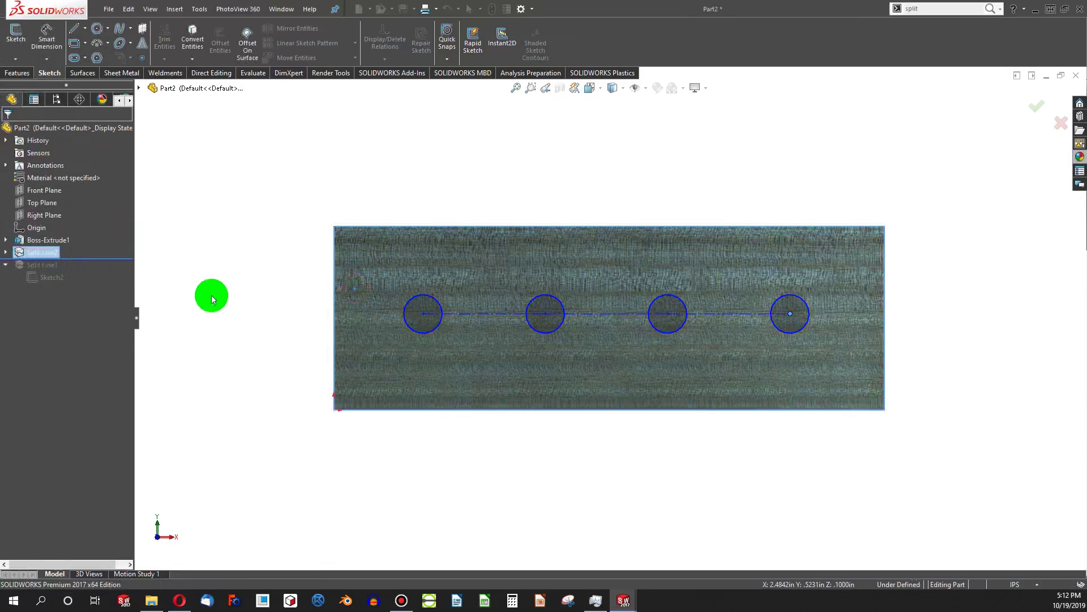
Apply the brushed steel appearance to the four split circular faces on the board.
{"action": "middle_click_drag", "start_coordinate": [560, 376], "coordinate": [516, 307]}
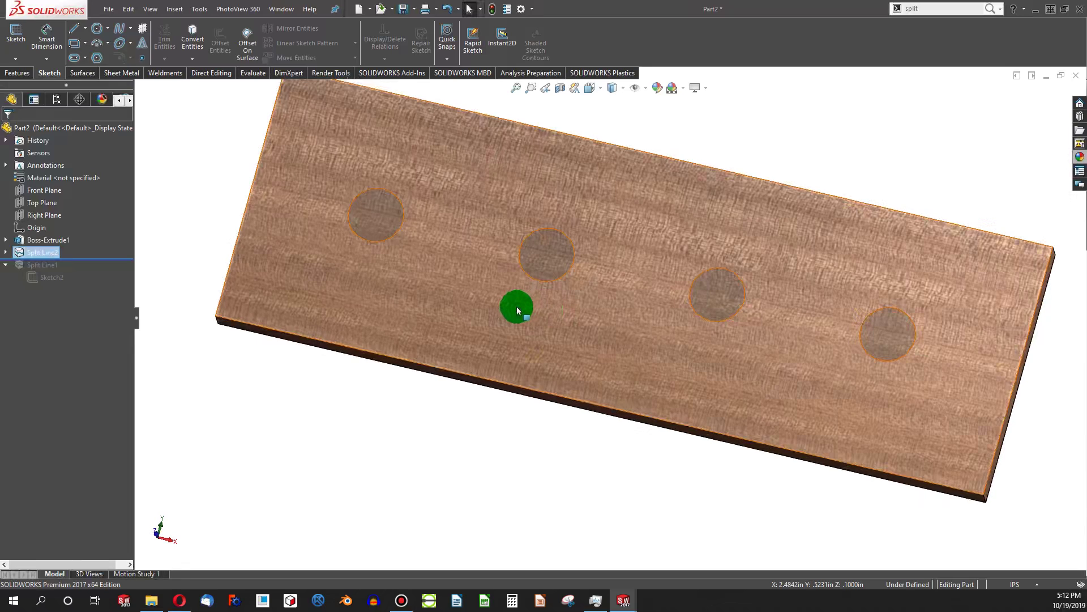
{"action": "left_click", "coordinate": [371, 213]}
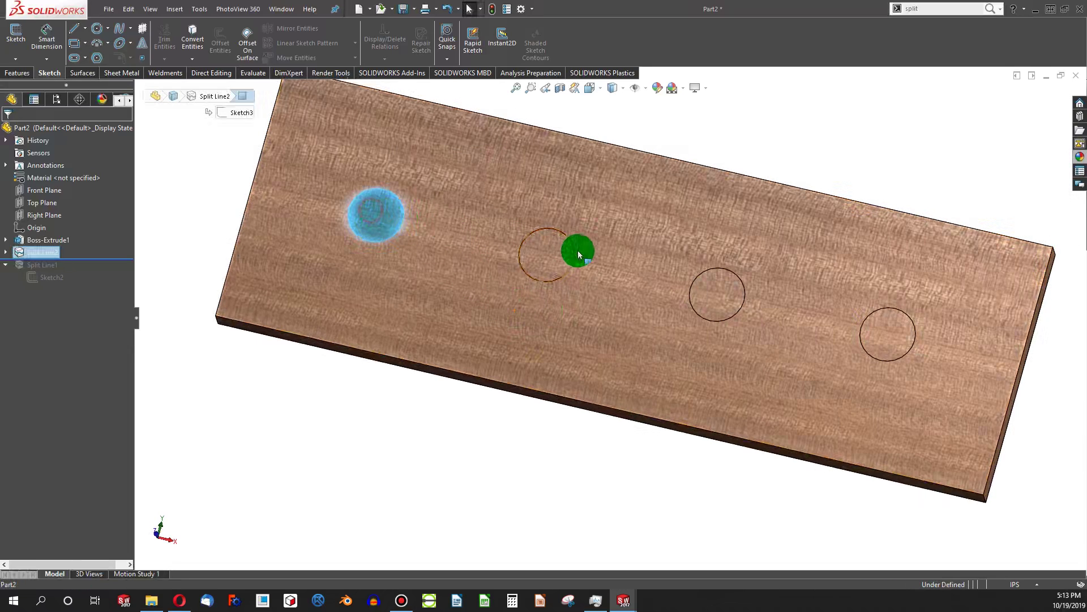
{"action": "left_click", "coordinate": [569, 255], "text": "ctrl"}
{"action": "left_click", "coordinate": [706, 295], "text": "ctrl"}
{"action": "left_click", "coordinate": [906, 344], "text": "ctrl"}
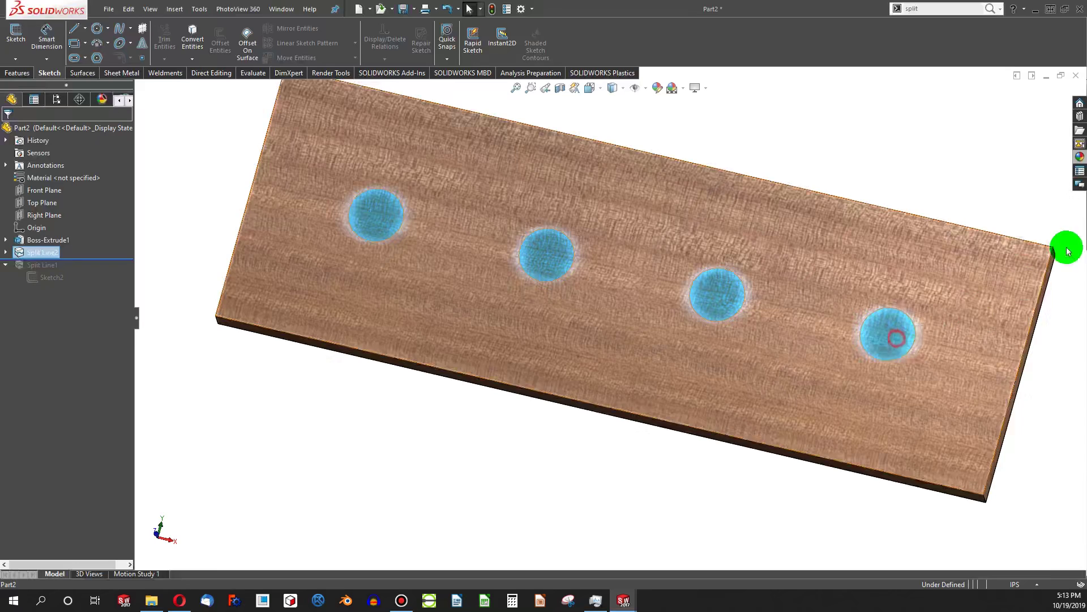
{"action": "right_click", "coordinate": [907, 319]}
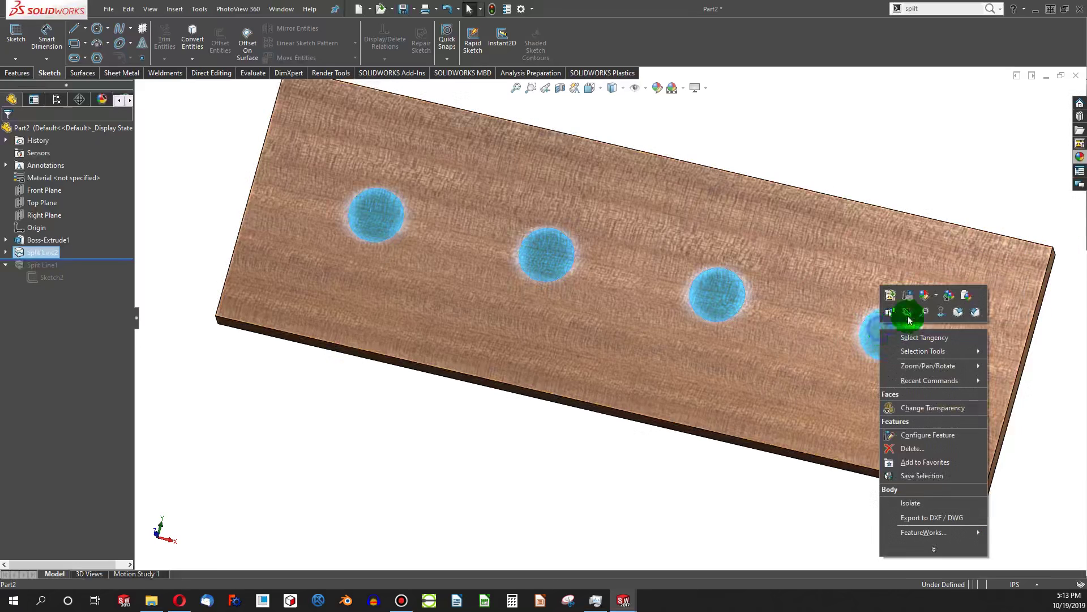
{"action": "left_click", "coordinate": [938, 298]}
{"action": "left_click", "coordinate": [953, 323]}
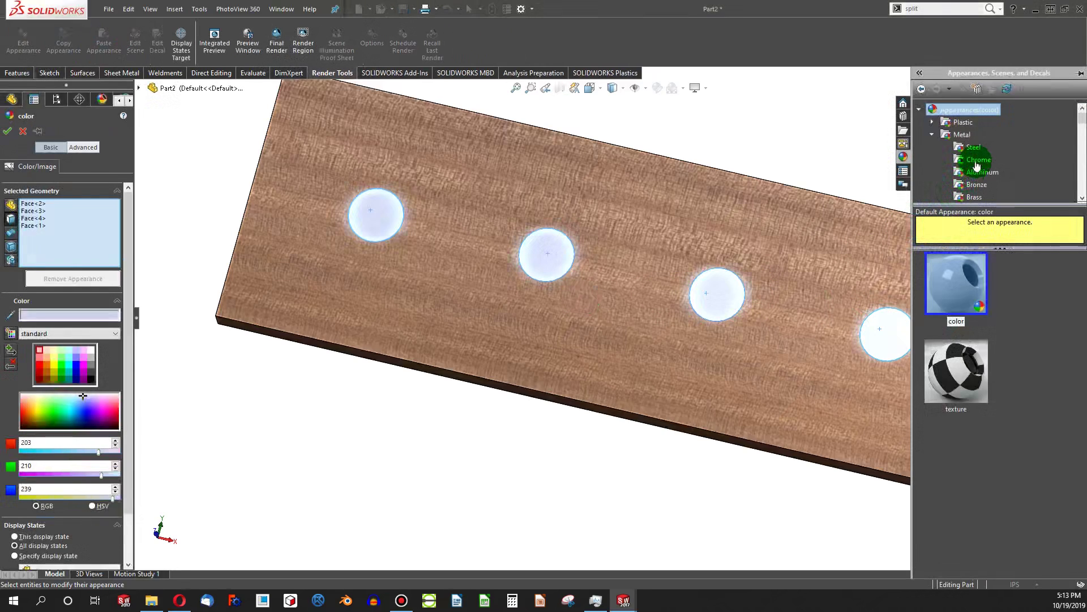
{"action": "scroll", "coordinate": [961, 335], "scroll_direction": "down", "scroll_amount": 3}
{"action": "scroll", "coordinate": [966, 349], "scroll_direction": "up", "scroll_amount": 2}
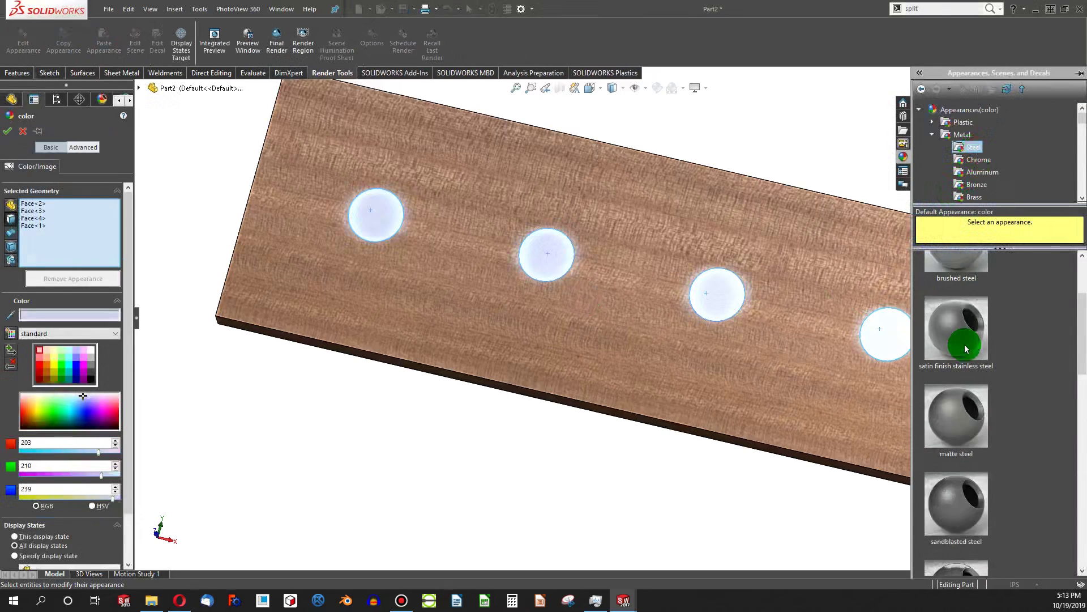
{"action": "scroll", "coordinate": [967, 343], "scroll_direction": "up", "scroll_amount": 1}
{"action": "left_click", "coordinate": [957, 368]}
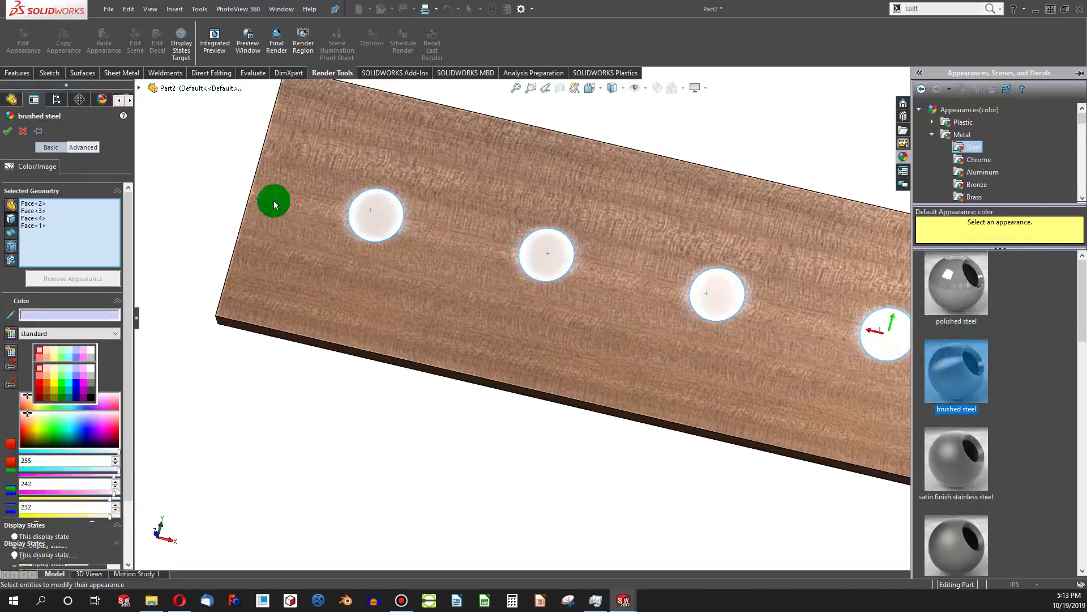
{"action": "left_click", "coordinate": [8, 134]}
{"action": "left_click", "coordinate": [414, 274]}
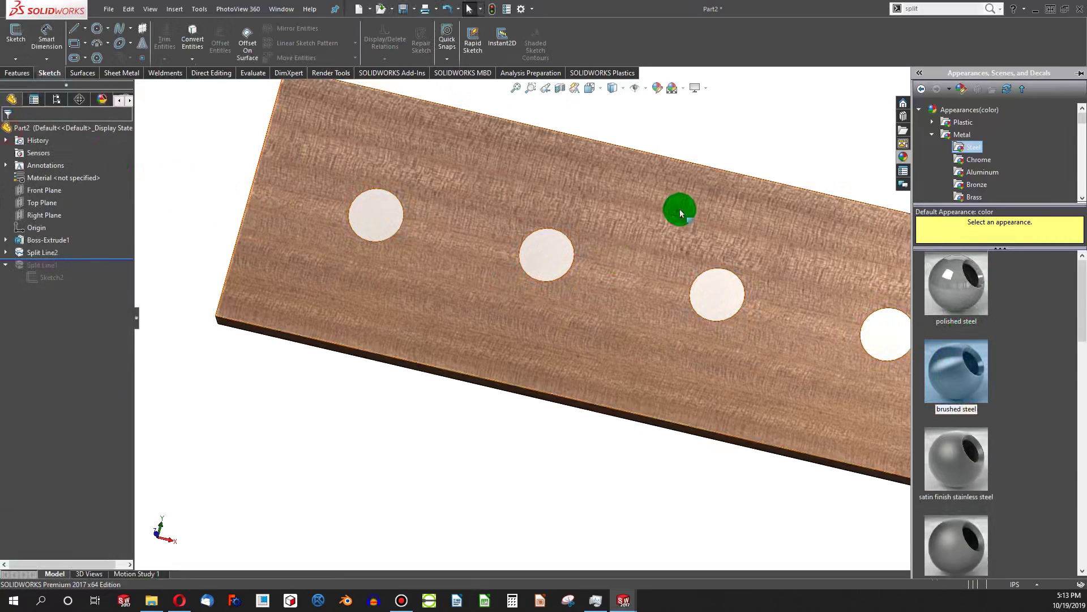
Check the available view settings and inspect the steel circular faces on the board from several angles.
{"action": "left_click", "coordinate": [705, 89]}
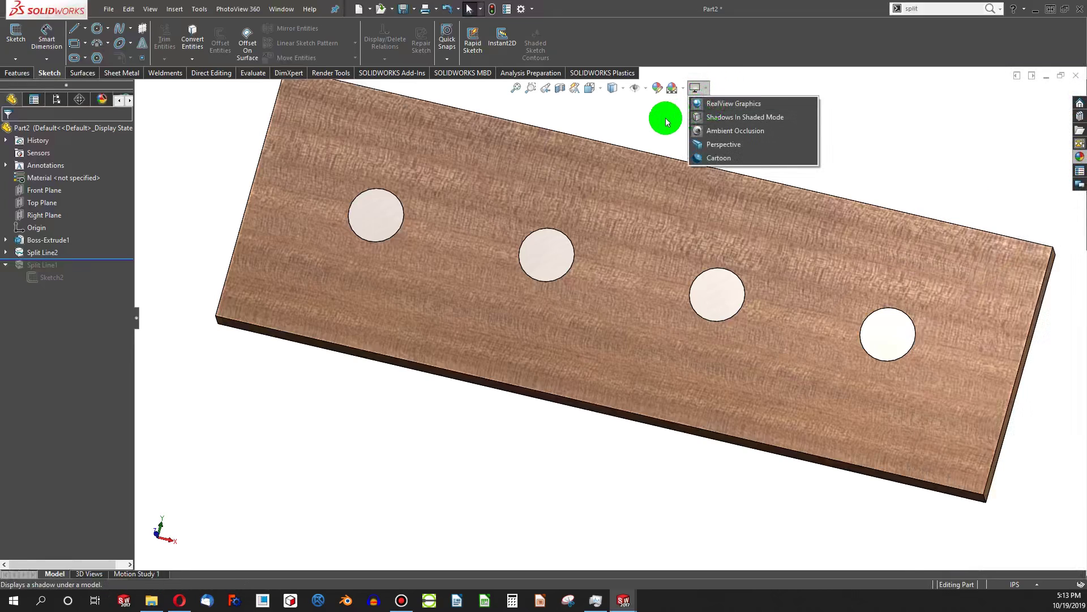
{"action": "middle_click_drag", "start_coordinate": [635, 192], "coordinate": [691, 390]}
{"action": "scroll", "coordinate": [691, 390], "scroll_direction": "down", "scroll_amount": 3}
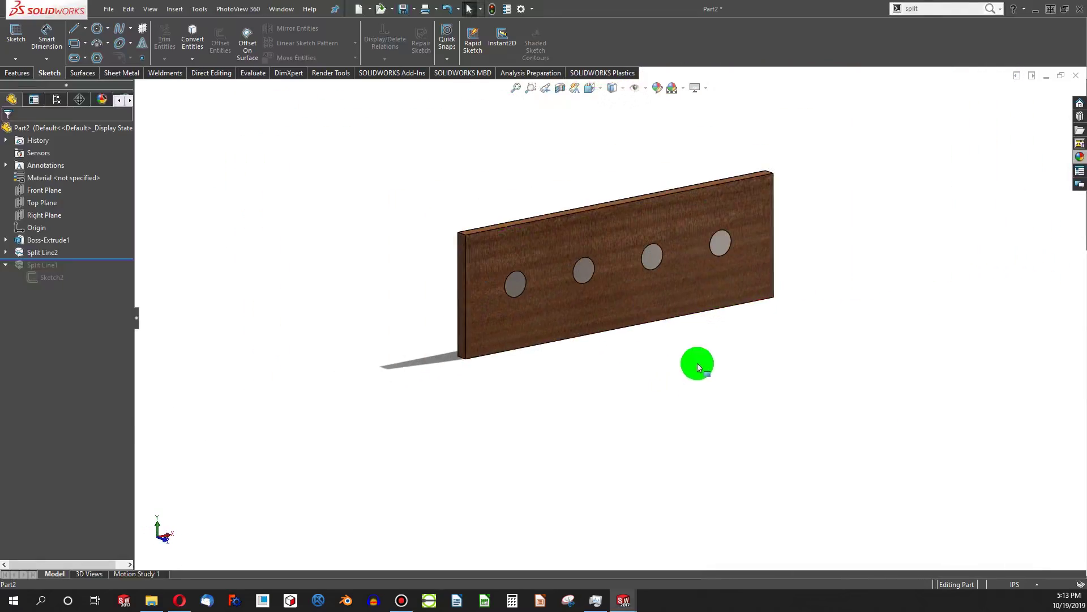
{"action": "scroll", "coordinate": [627, 236], "scroll_direction": "up", "scroll_amount": 5}
{"action": "scroll", "coordinate": [586, 245], "scroll_direction": "down", "scroll_amount": 4}
{"action": "scroll", "coordinate": [484, 297], "scroll_direction": "up", "scroll_amount": 4}
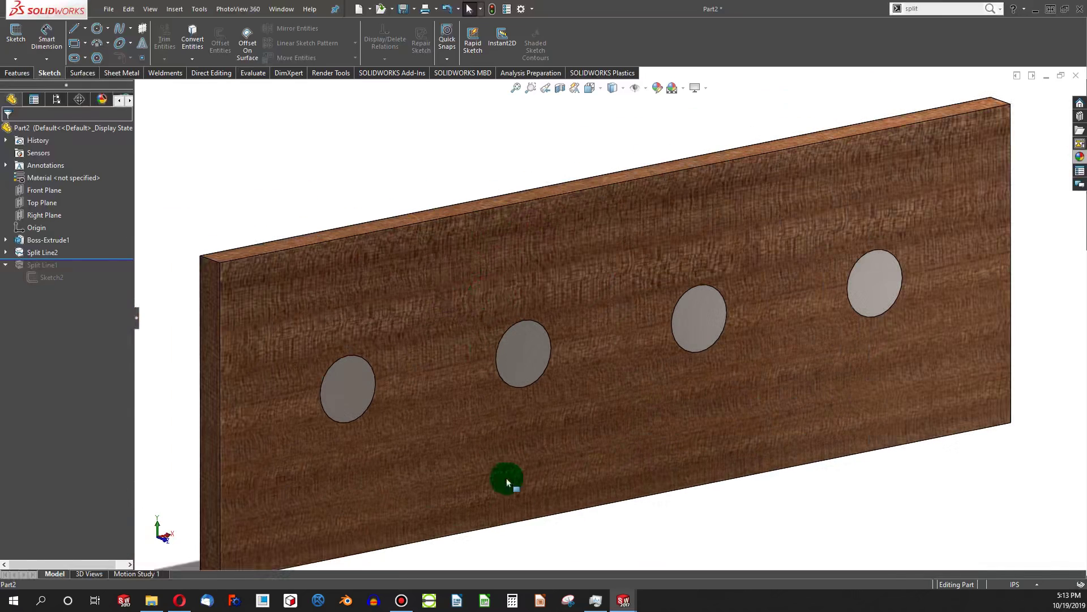
{"action": "left_click", "coordinate": [621, 600]}
{"action": "left_click", "coordinate": [614, 570]}
{"action": "left_click", "coordinate": [621, 602]}
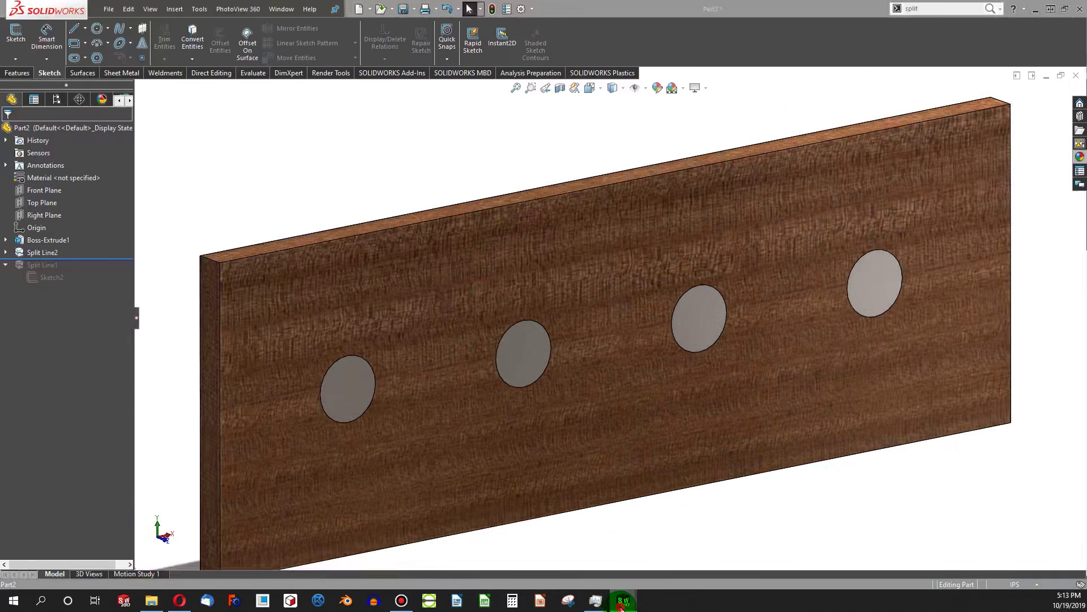
Switch to the Part3 window and back to Part1 to examine where the tube meets the tray's side wall.
{"action": "left_click", "coordinate": [738, 563]}
{"action": "left_click", "coordinate": [737, 565]}
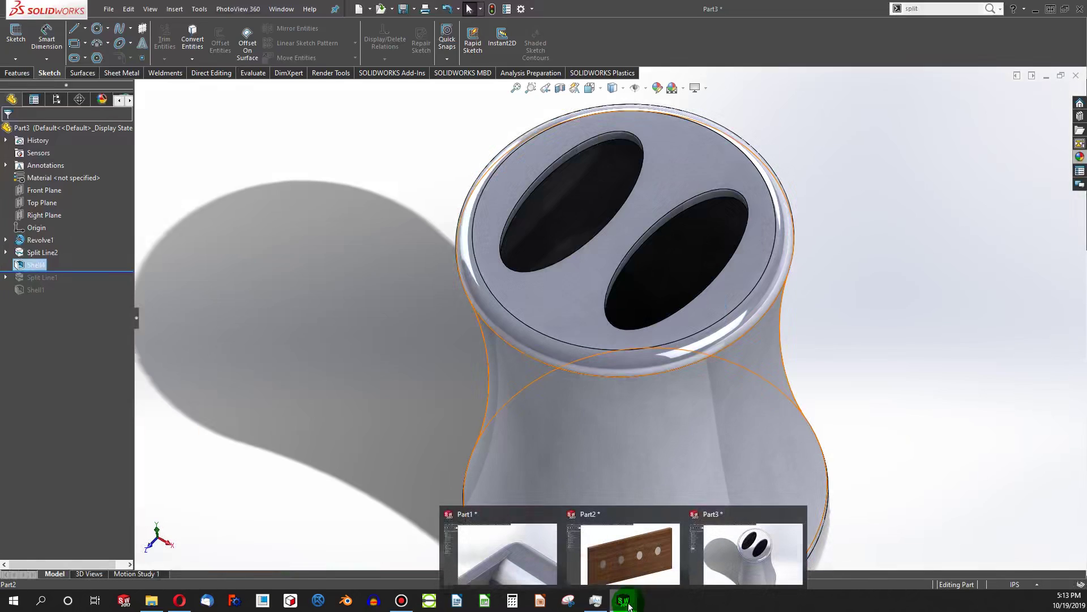
{"action": "left_click", "coordinate": [623, 600]}
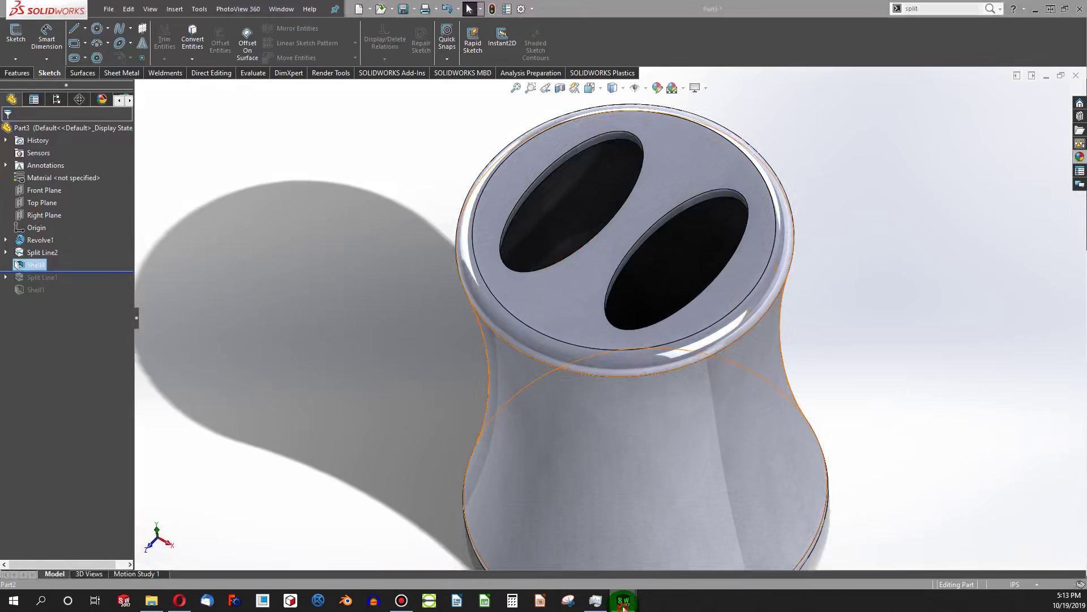
{"action": "left_click", "coordinate": [524, 568]}
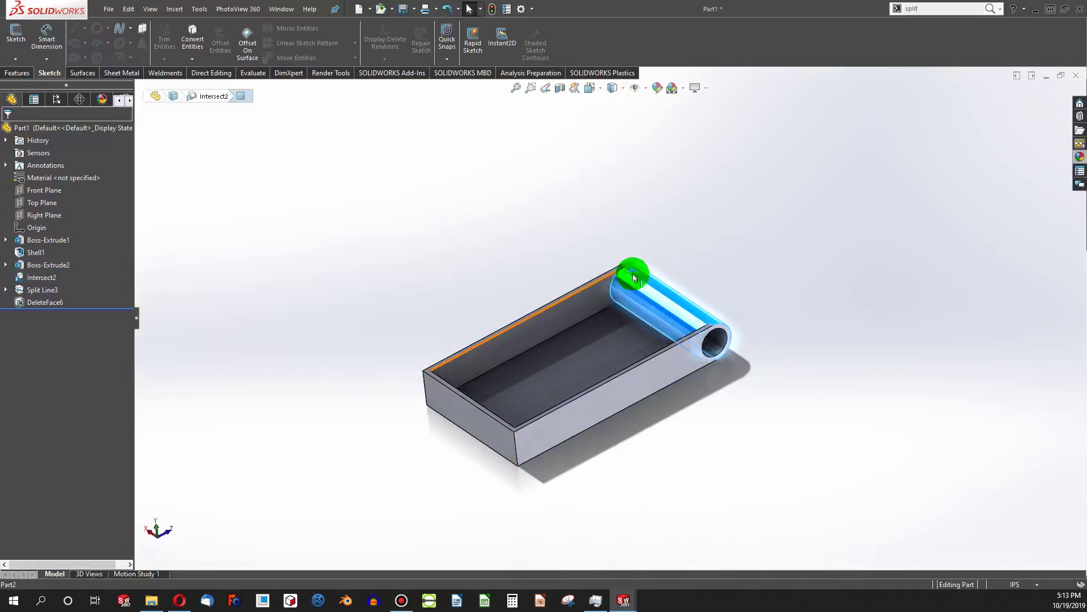
{"action": "scroll", "coordinate": [634, 273], "scroll_direction": "down", "scroll_amount": 5}
{"action": "scroll", "coordinate": [578, 282], "scroll_direction": "down", "scroll_amount": 3}
Return to the Part2 window and view the whole board with its four split circular faces.
{"action": "left_click", "coordinate": [620, 592]}
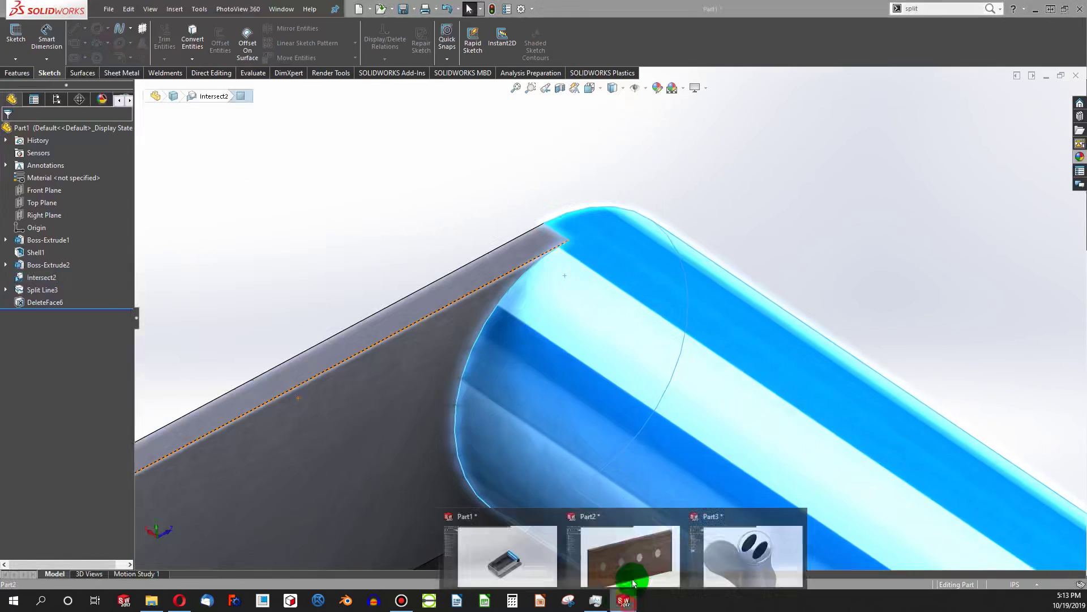
{"action": "left_click", "coordinate": [626, 572]}
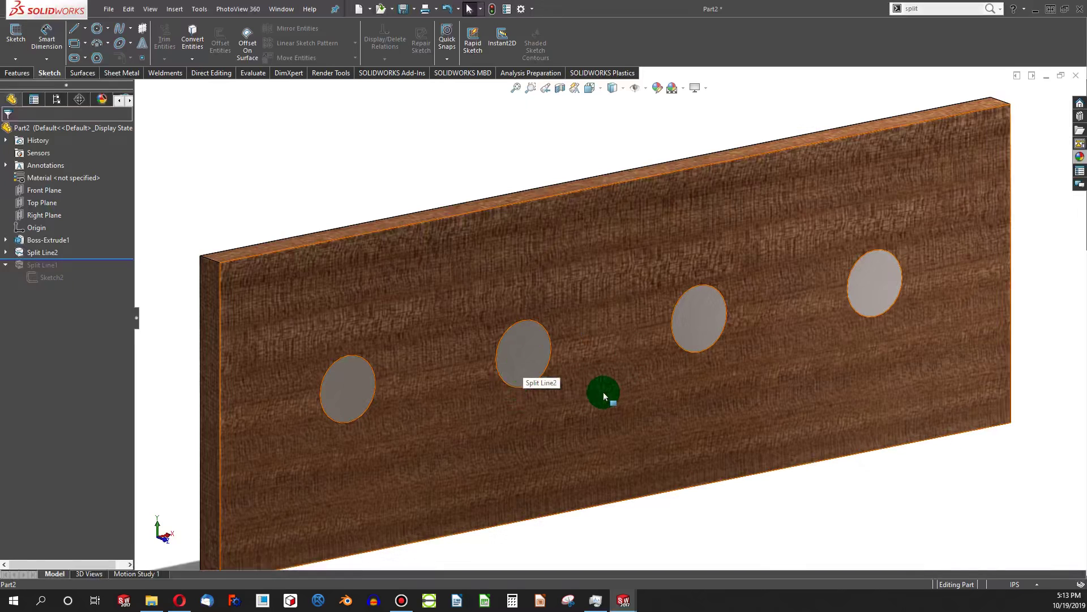
{"action": "scroll", "coordinate": [644, 498], "scroll_direction": "up", "scroll_amount": 3}
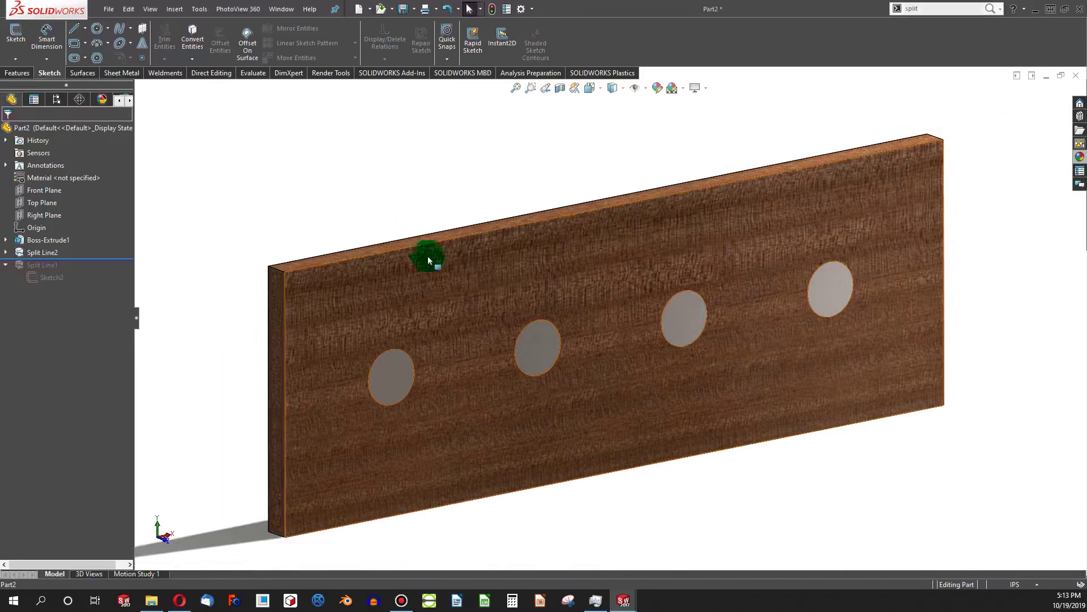